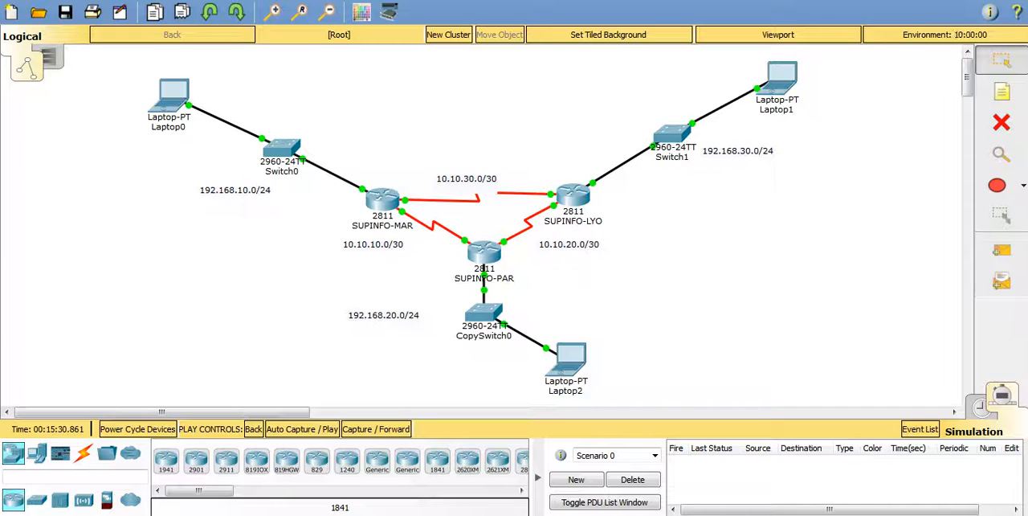
Step: Inspect the IP addressing details of Laptop0, Laptop2 and Laptop1 in the topology
mouse_move(179, 91)
mouse_move(569, 360)
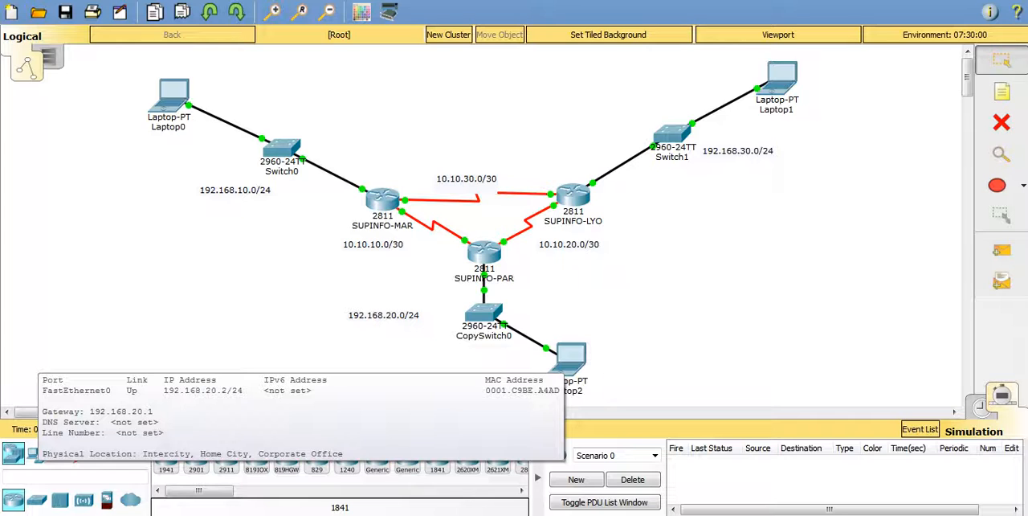
left_click(672, 158)
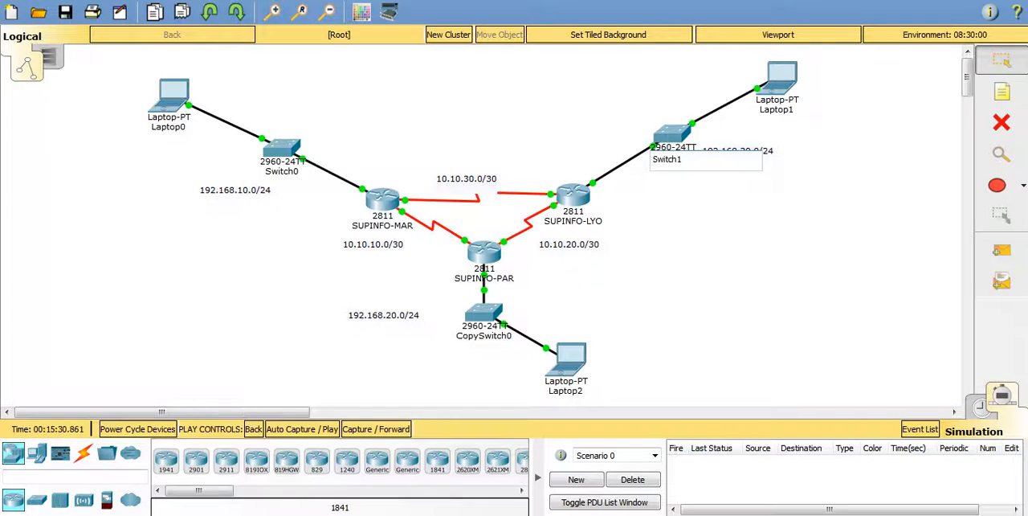
key("Return")
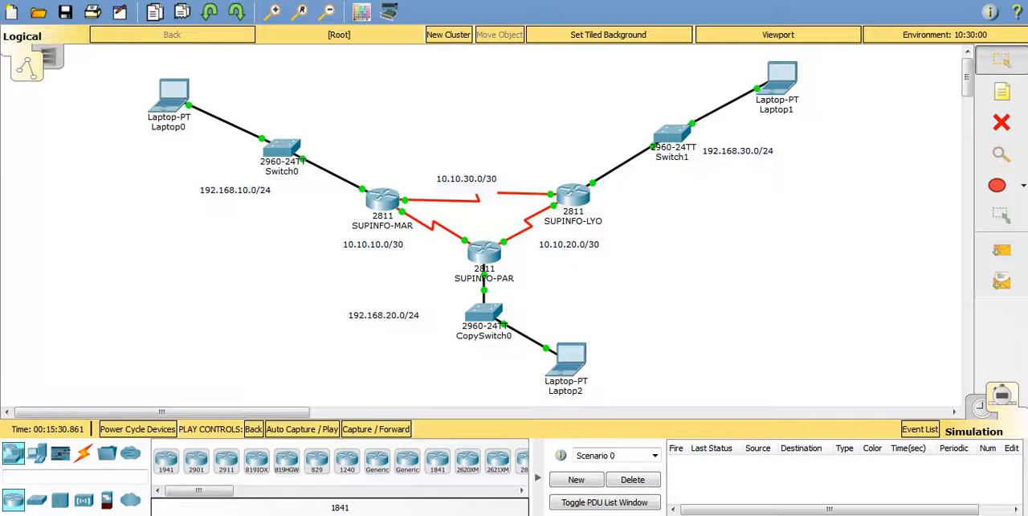
mouse_move(787, 81)
Step: Open the SUPINFO-MAR router's command line, check the process ID options for router ospf, and enter OSPF process 1
mouse_move(379, 197)
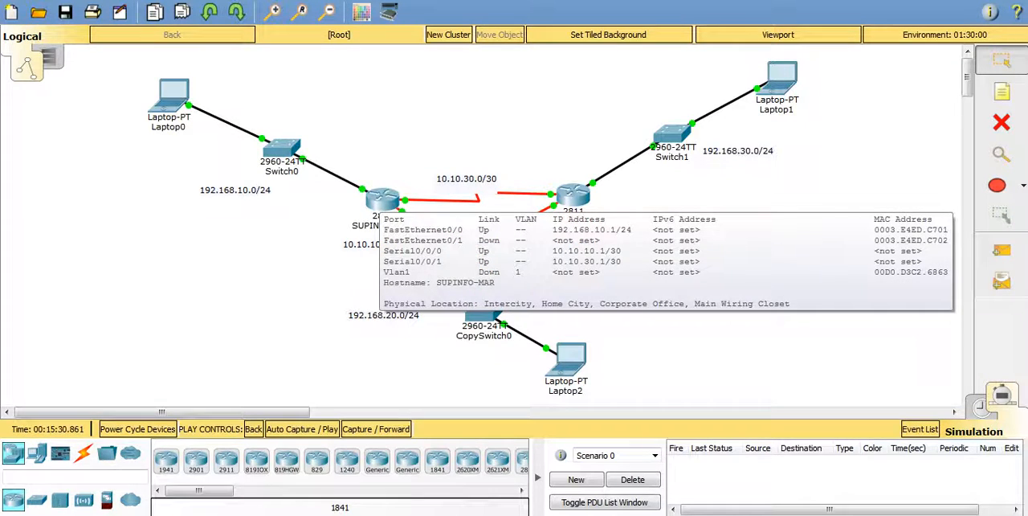
left_click(381, 198)
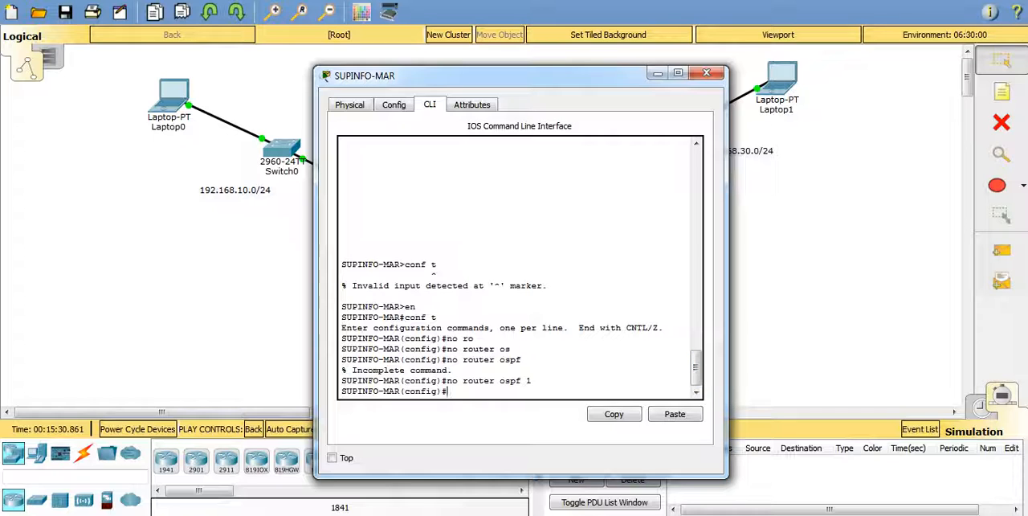
type("rou")
key("Tab")
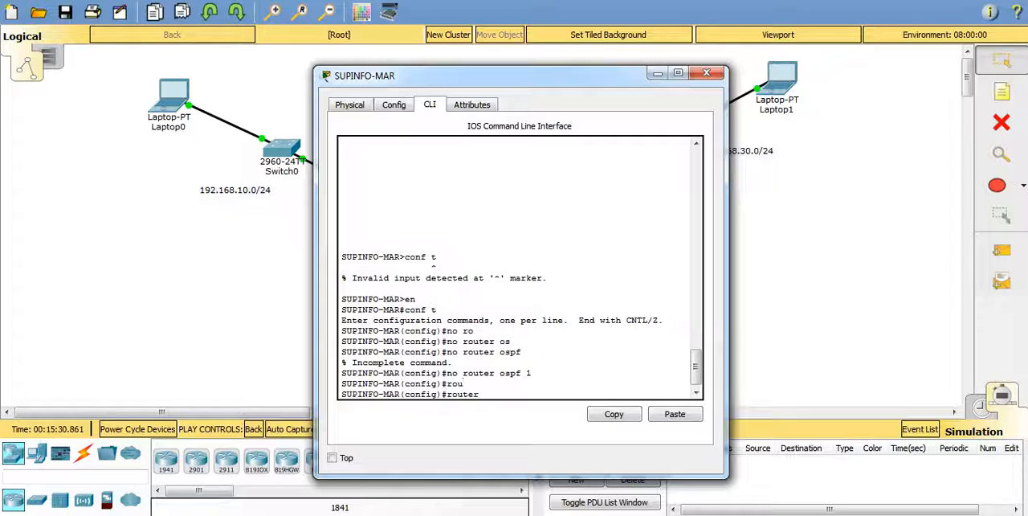
type("os")
key("Tab")
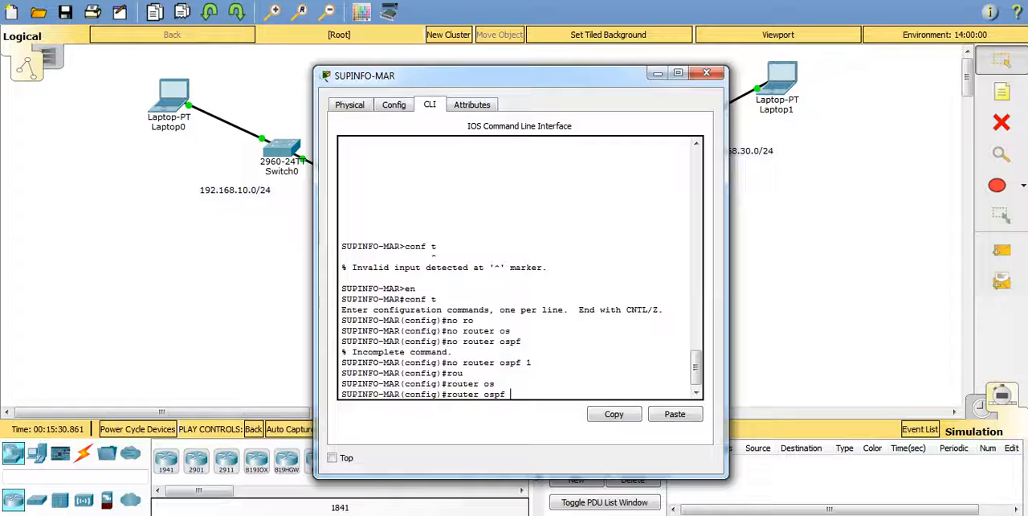
type("?")
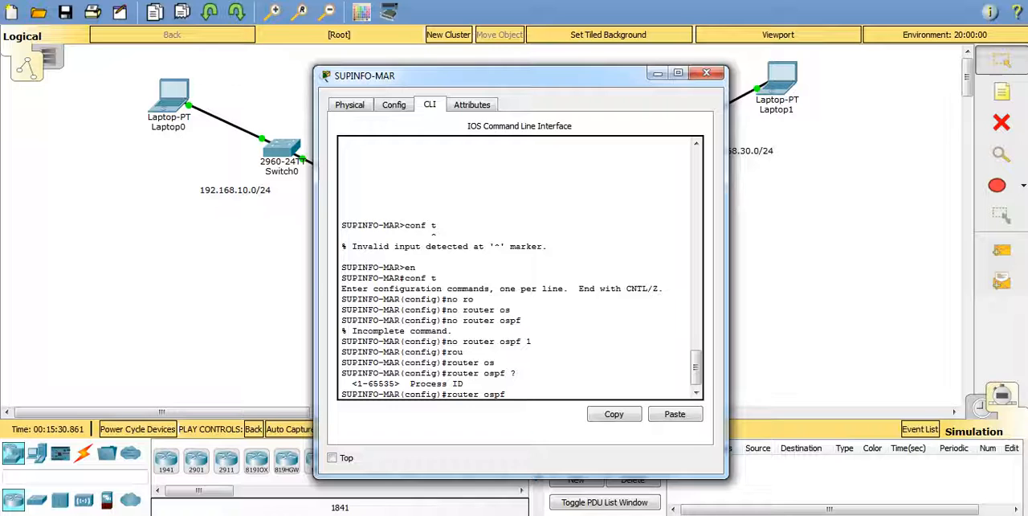
type("1")
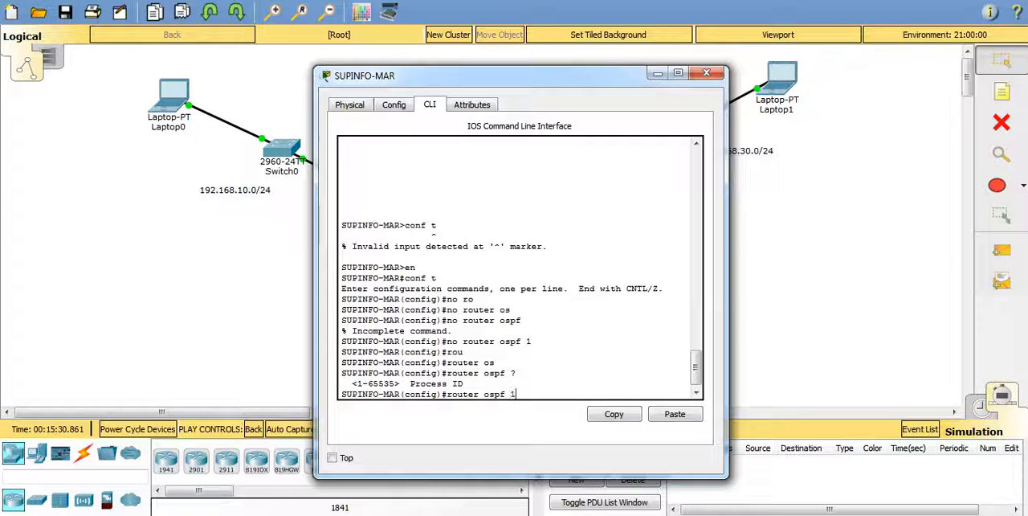
key("Return")
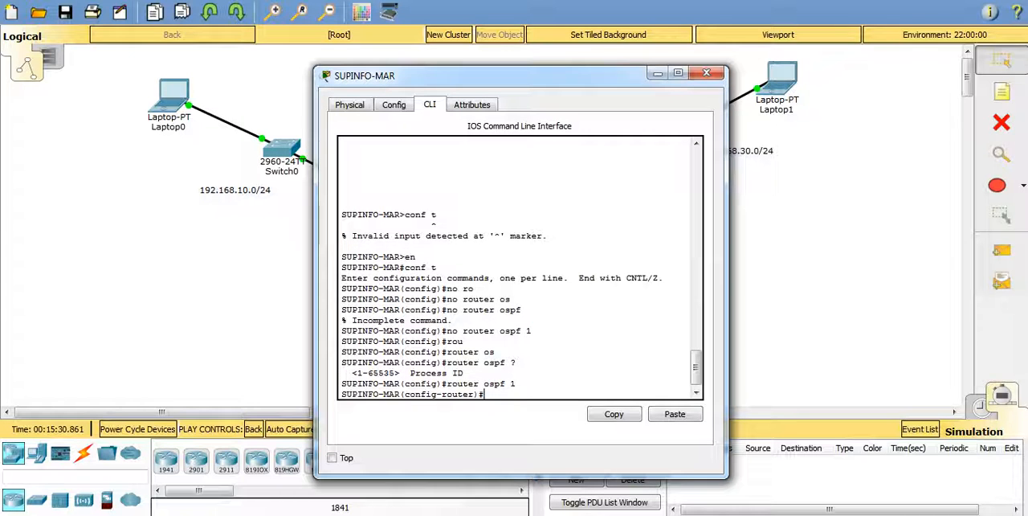
Step: Move the SUPINFO-MAR window off the topology and advertise network 192.168.10.0 with wildcard 0.0.0.255 in OSPF area 0
left_click_drag(497, 75, 740, 53)
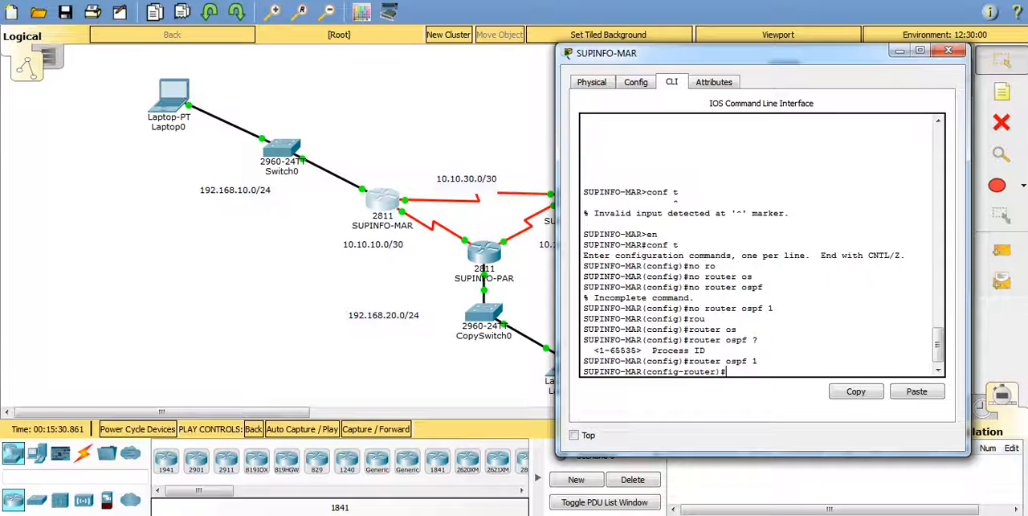
left_click_drag(747, 52, 746, 42)
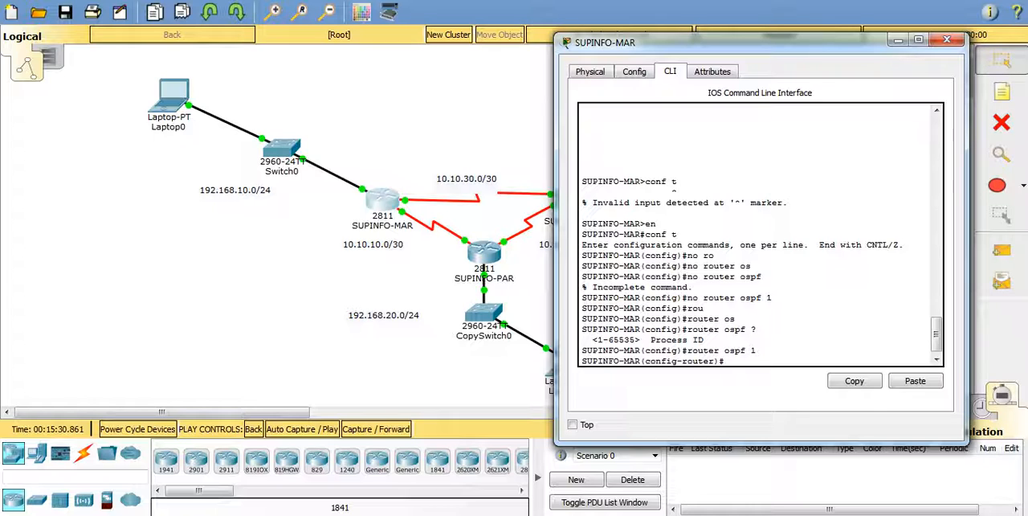
type("net")
key("Tab")
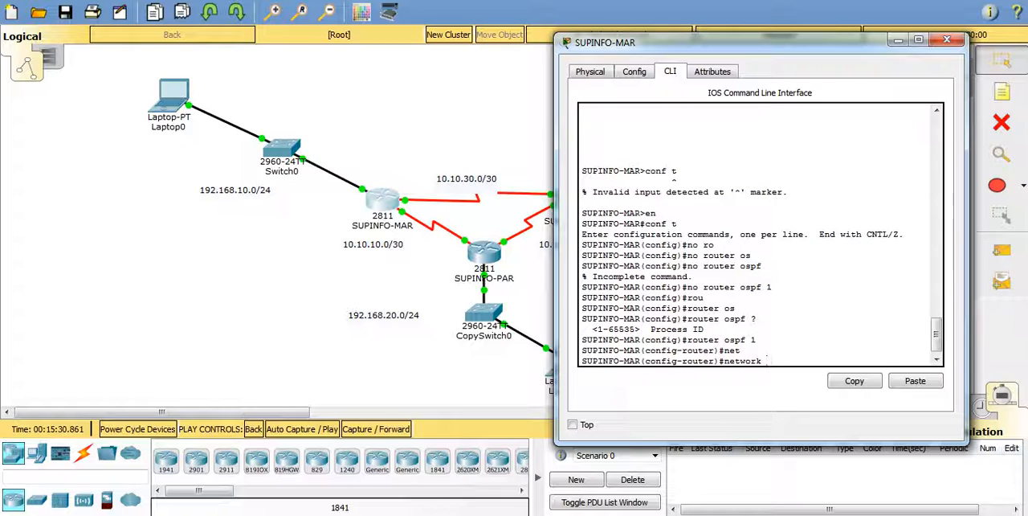
type("192.168.10.0")
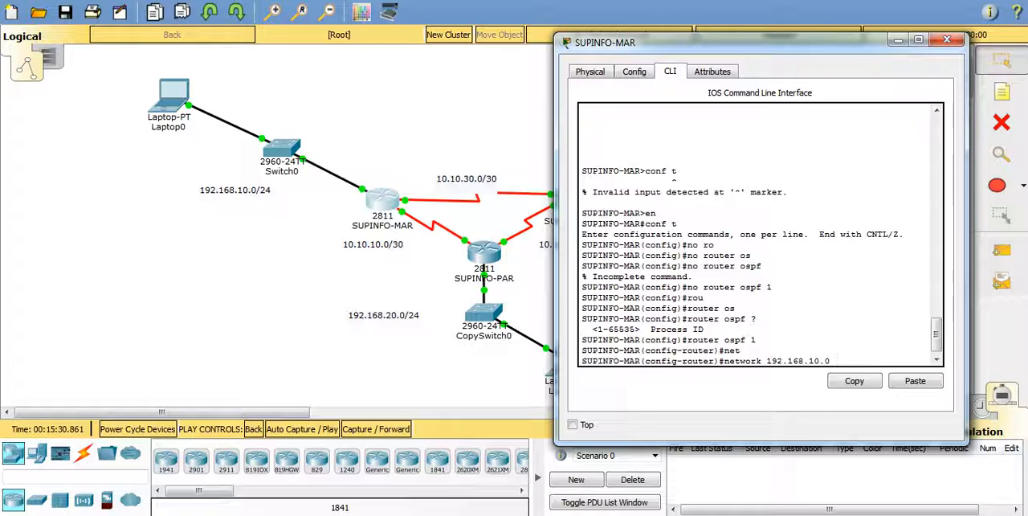
type("0.0.0.255 a")
key("Tab")
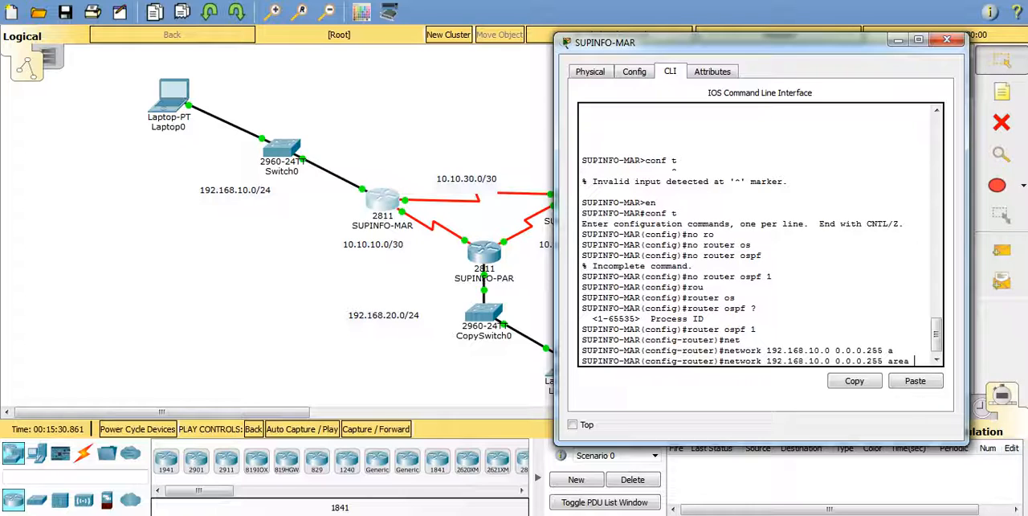
type("?")
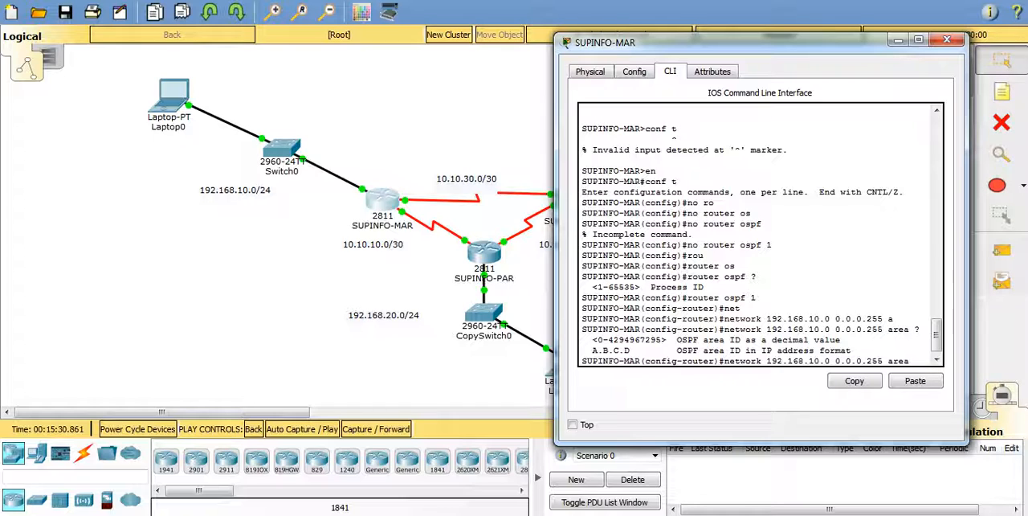
type("0")
key("Return")
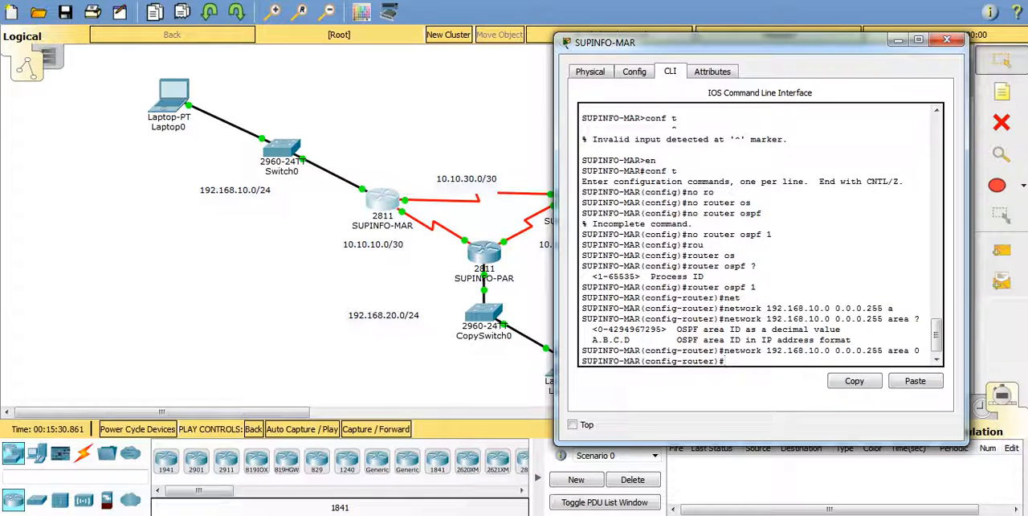
Step: Advertise network 10.10.10.0 with wildcard 0.0.0.3 in area 0 on SUPINFO-MAR, reusing the previous network command
key("Up")
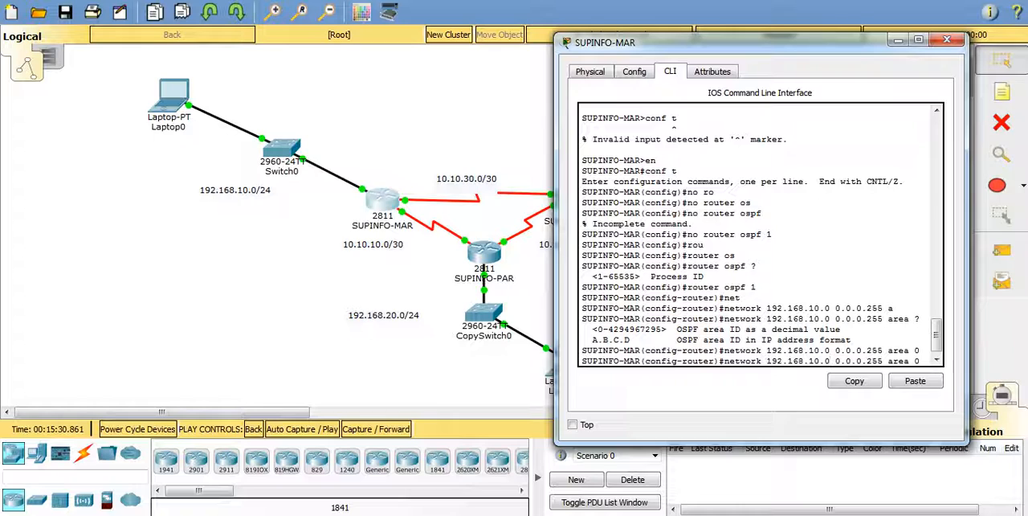
key("BackSpace")
key("BackSpace")
key("BackSpace")
key("BackSpace")
key("BackSpace")
key("BackSpace")
key("BackSpace")
key("BackSpace")
key("BackSpace")
key("BackSpace")
key("BackSpace")
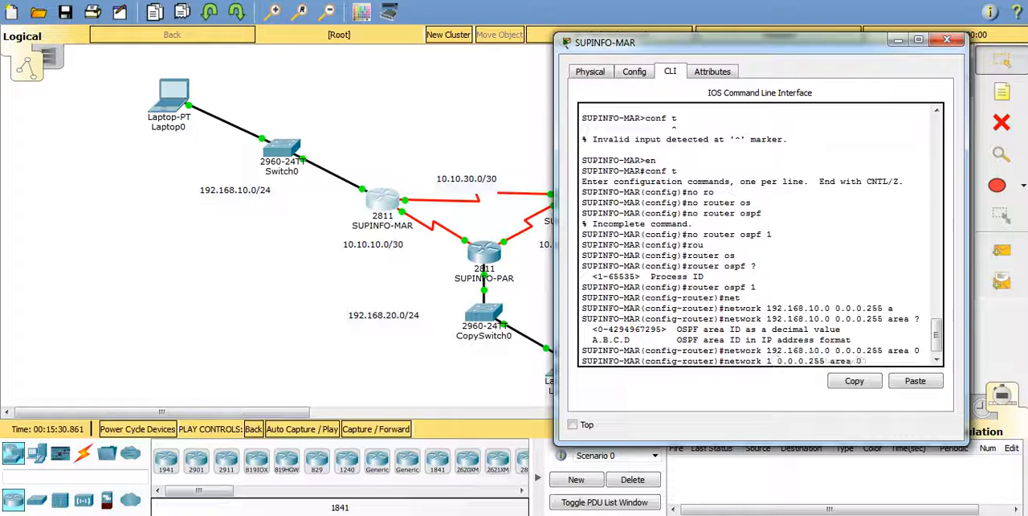
type("0.10")
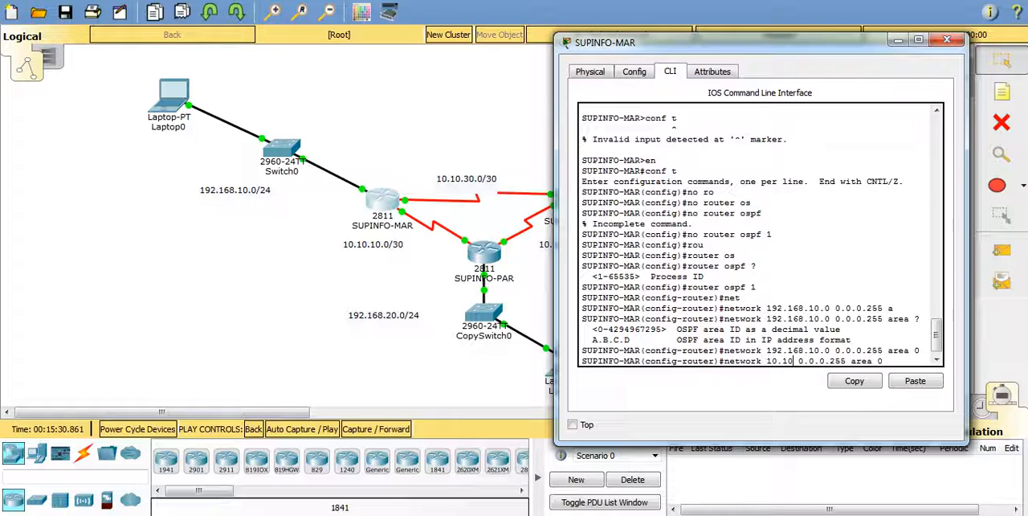
type(".")
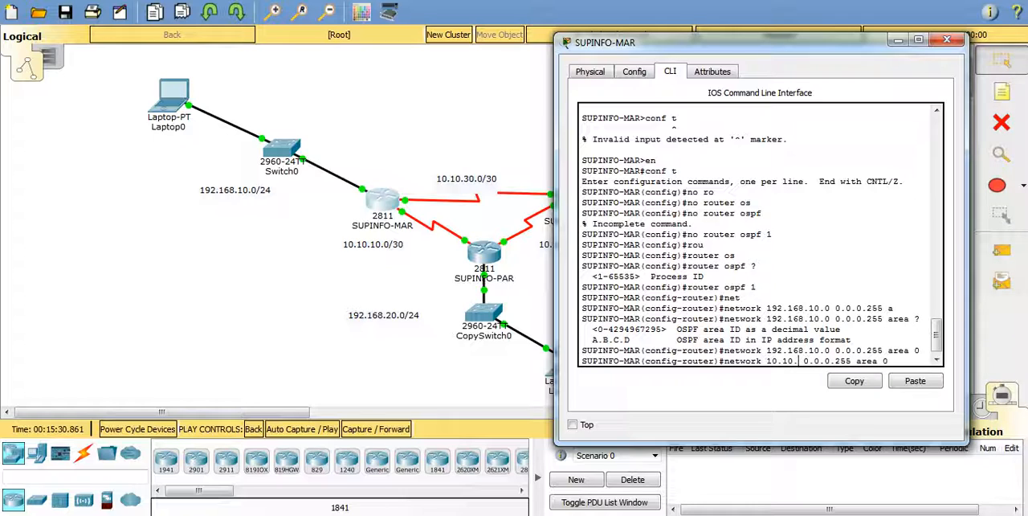
type("10.0")
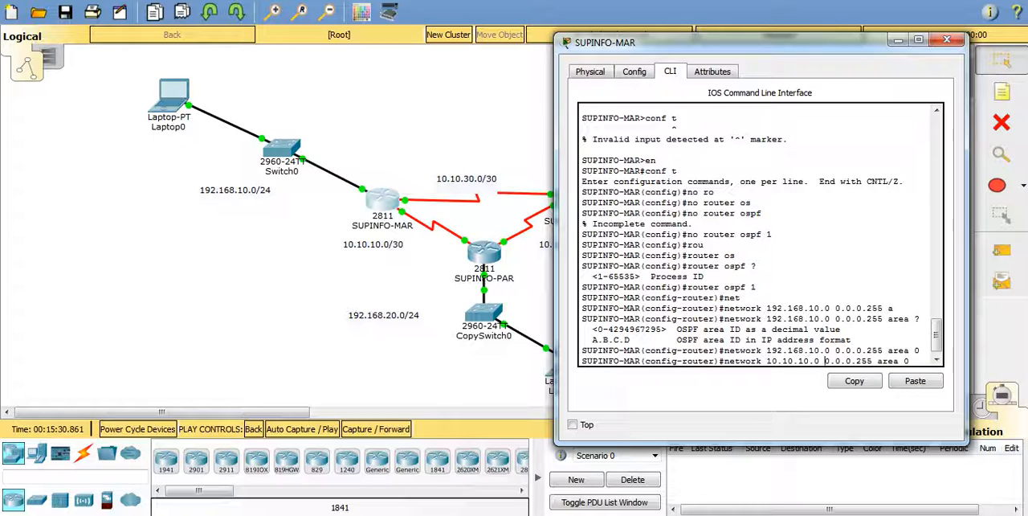
key("Right")
key("Right")
key("Right")
key("Right")
key("Right")
key("Right")
key("Right")
key("Right")
key("BackSpace")
key("BackSpace")
key("BackSpace")
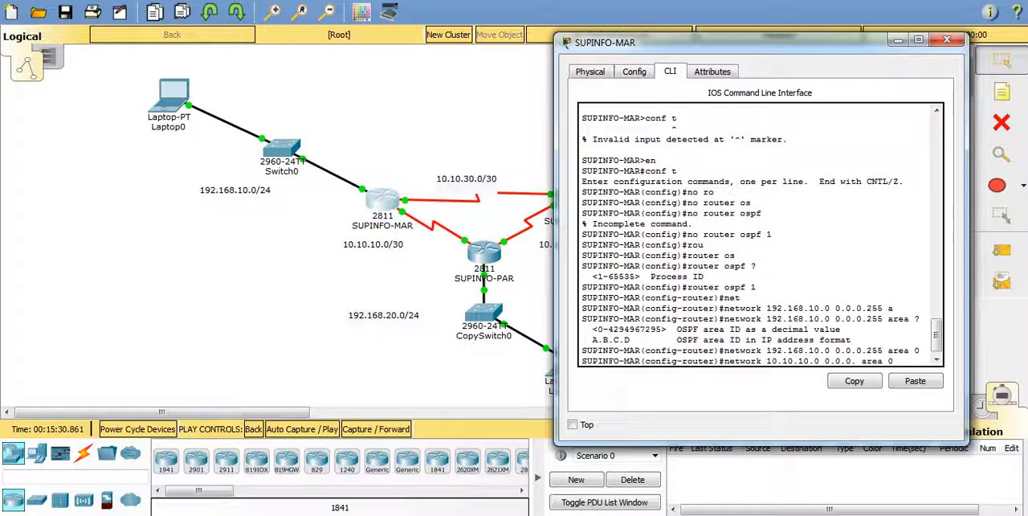
type("3")
key("Return")
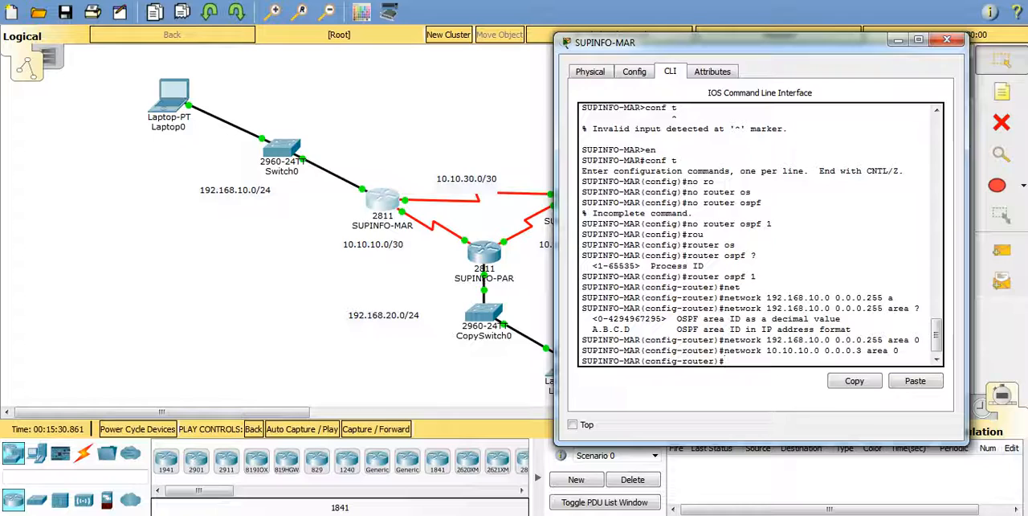
Step: Advertise network 10.10.30.0 with wildcard 0.0.0.3 in area 0 on SUPINFO-MAR by editing the recalled command
key("Up")
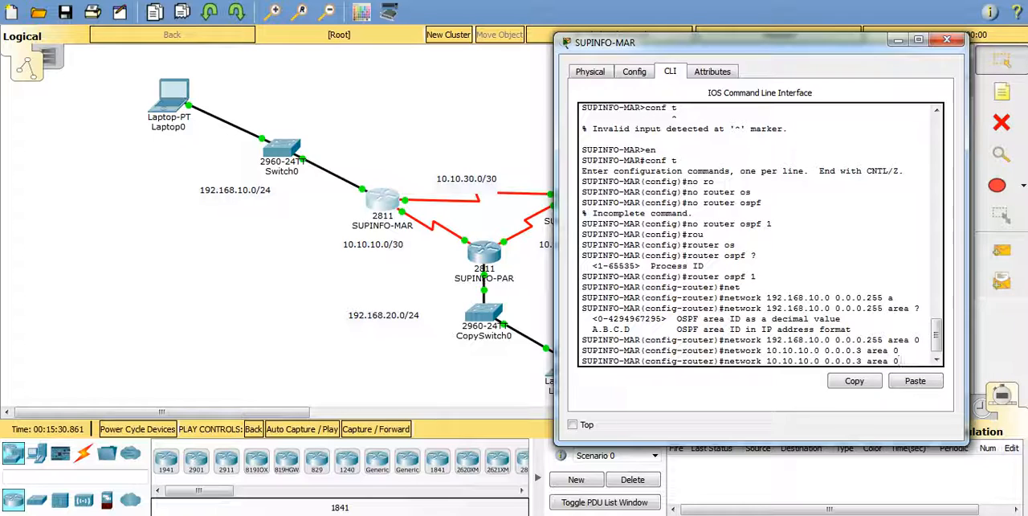
key("Left")
key("Left")
key("Left")
key("Left")
key("Left")
key("Left")
key("Left")
key("Left")
key("Left")
key("Left")
key("Left")
key("Left")
key("Left")
key("Left")
key("Left")
key("Left")
key("Left")
key("BackSpace")
key("BackSpace")
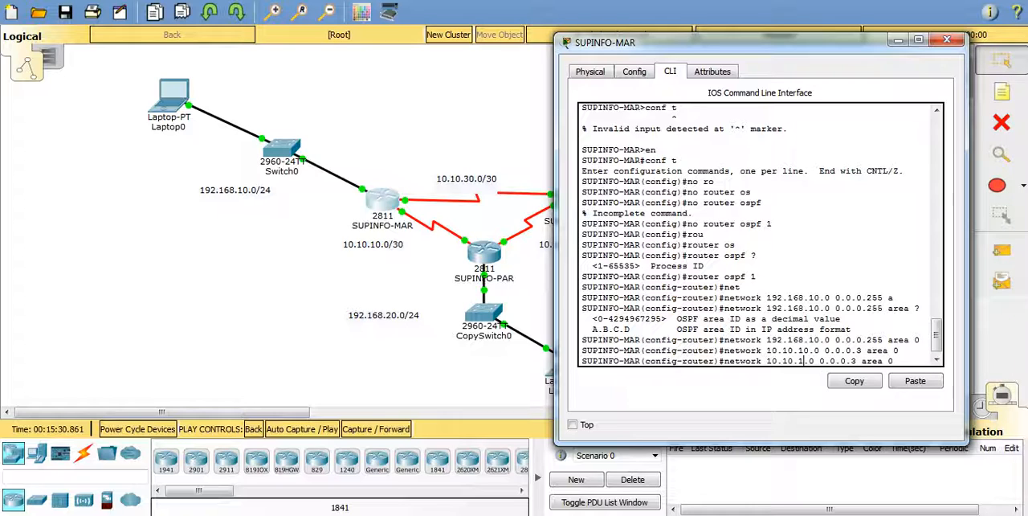
type("30")
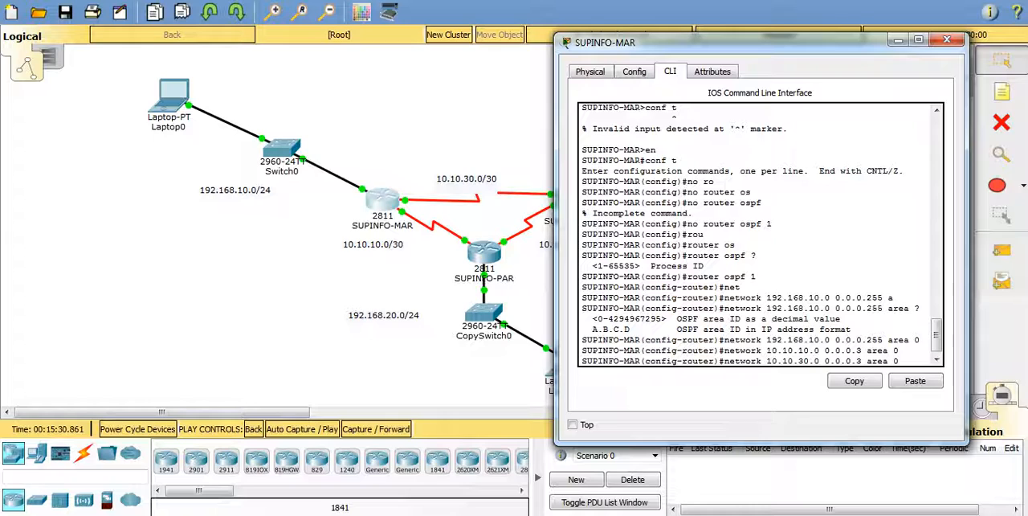
key("Return")
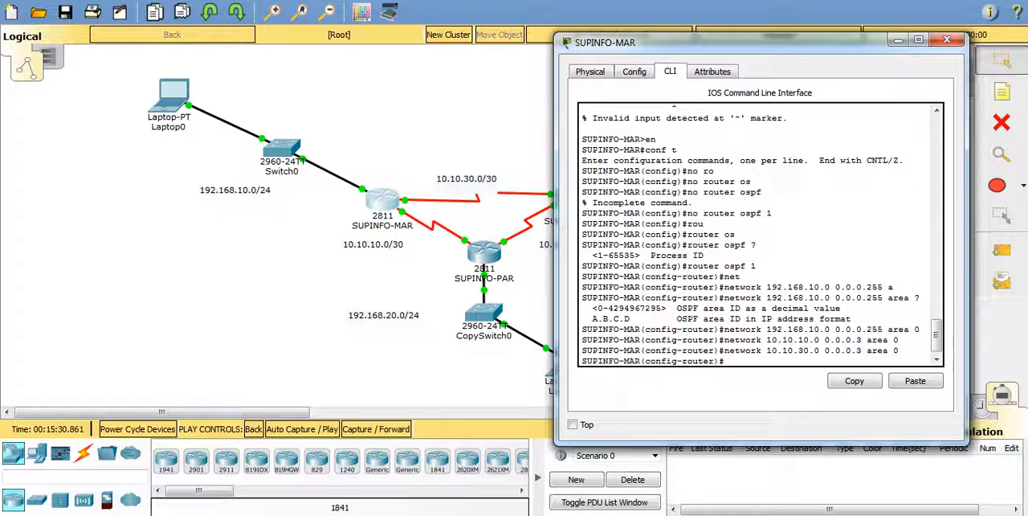
Step: Exit OSPF router configuration on SUPINFO-MAR and close the router's window
type("exi")
key("Tab")
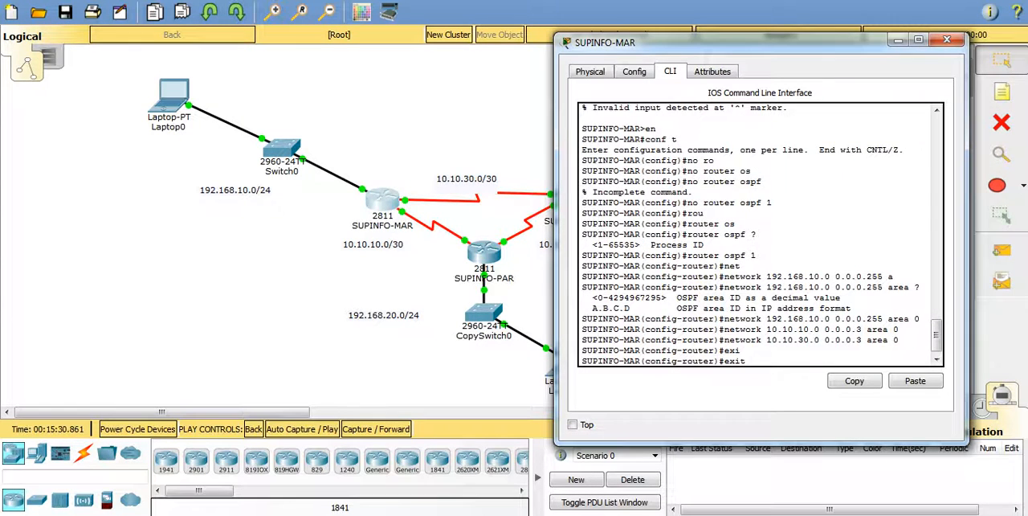
key("Return")
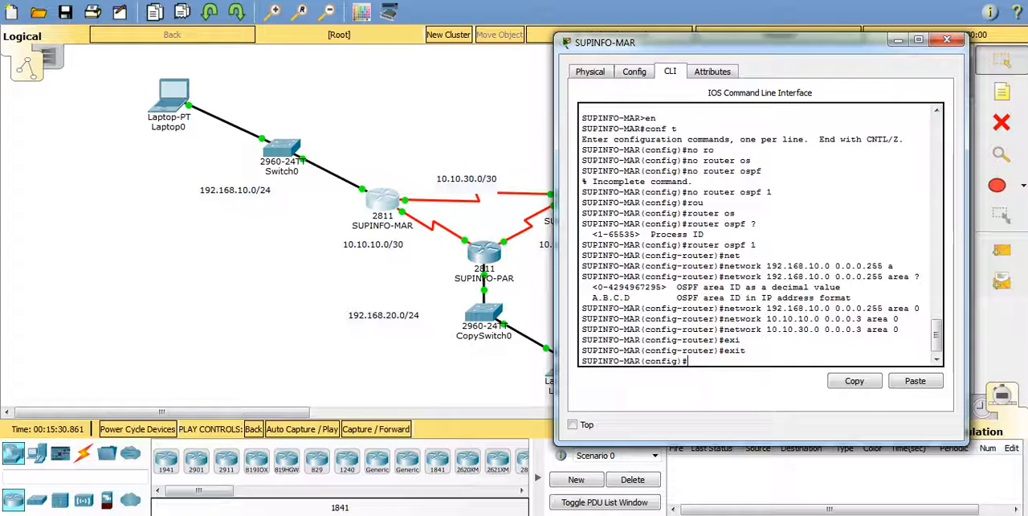
left_click(947, 40)
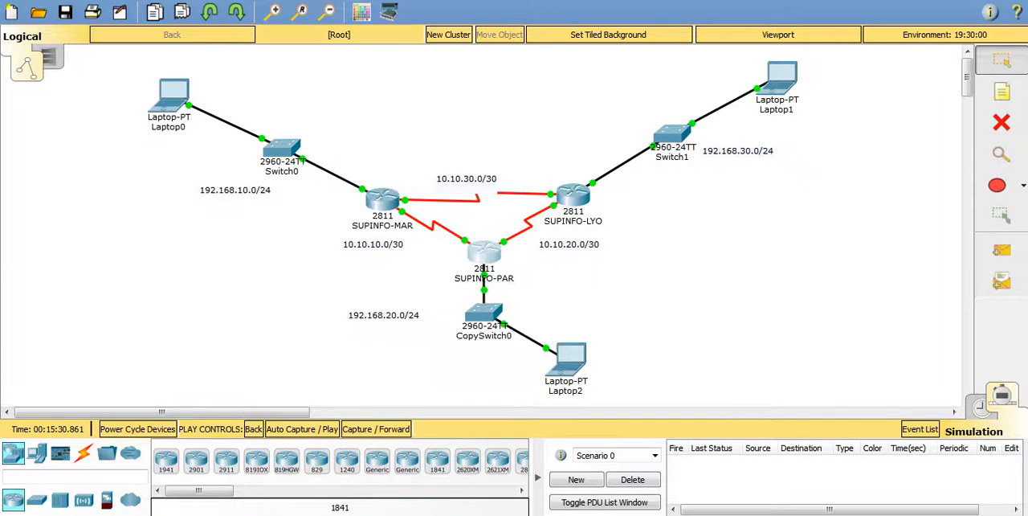
Step: Open the SUPINFO-PAR command line, clear the leftover dashed line and enter router configuration for OSPF process 1
left_click(485, 254)
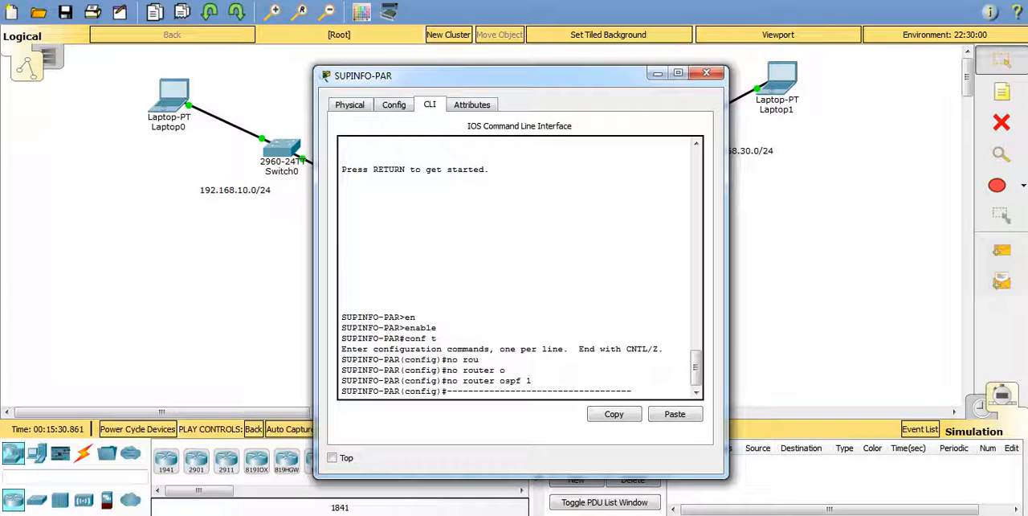
key("Return")
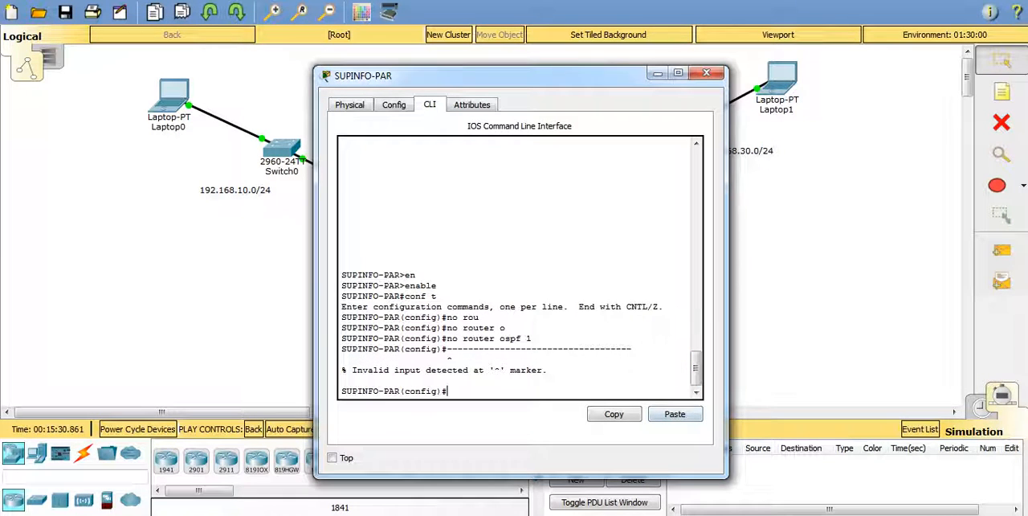
type("rou")
key("Tab")
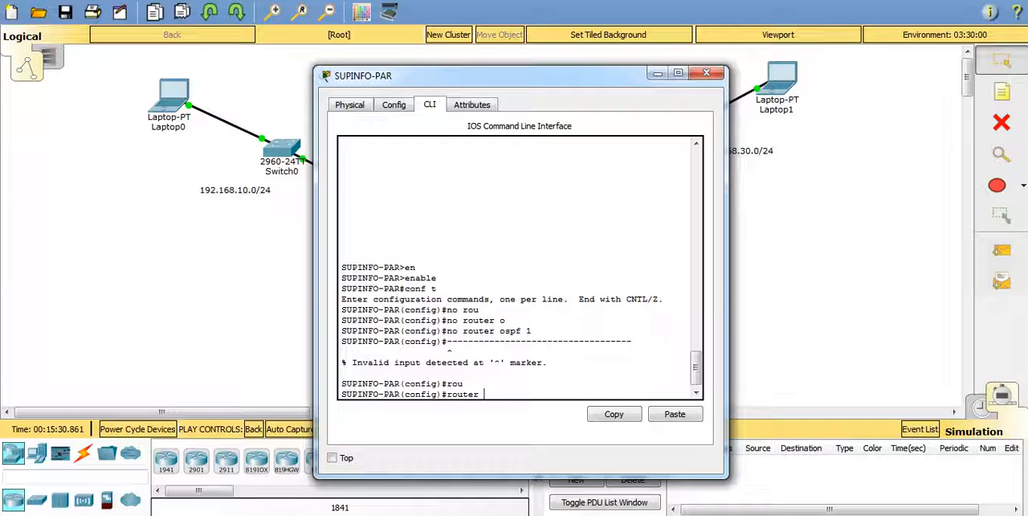
type("os")
key("Tab")
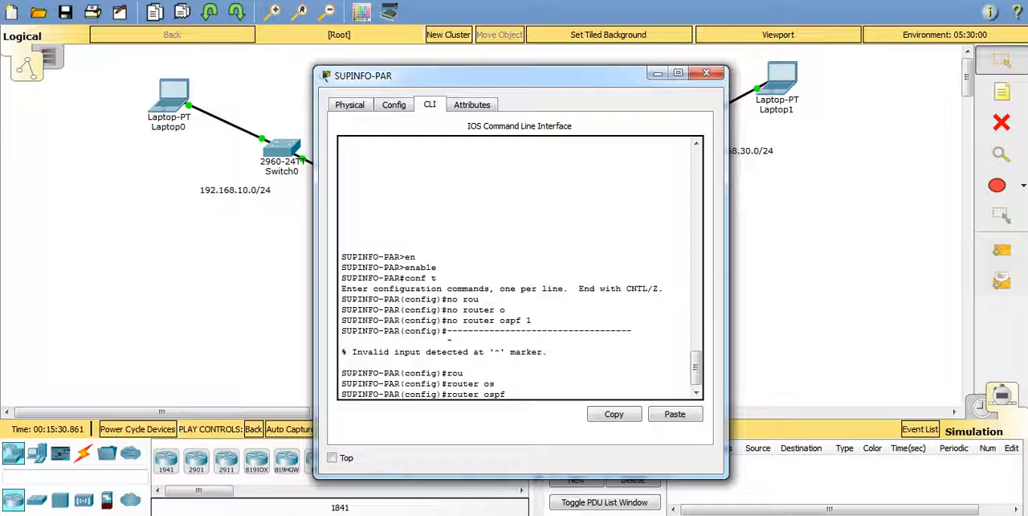
type("1")
key("Return")
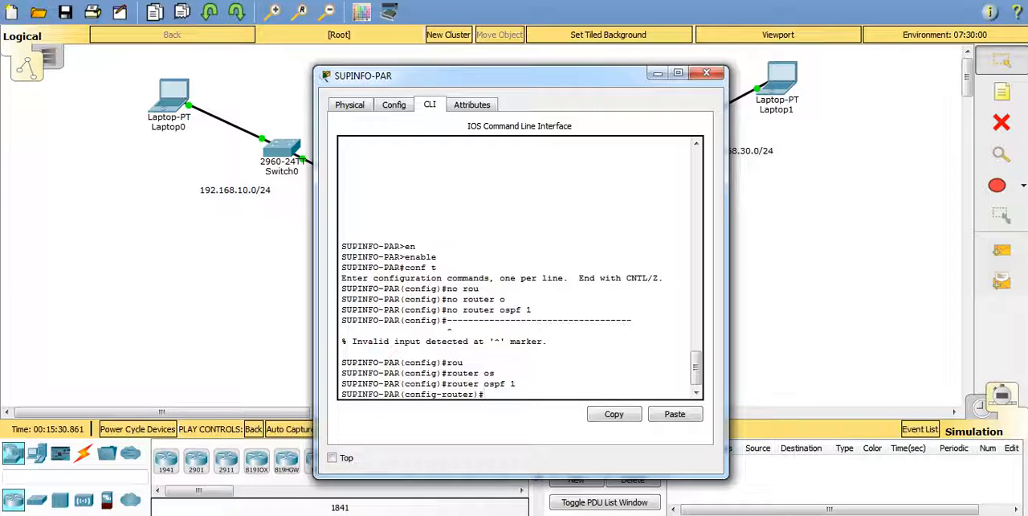
Step: Move the SUPINFO-PAR window off the topology and advertise network 192.168.20.0 with wildcard 0.0.0.255 in OSPF area 0
left_click_drag(514, 75, 765, 50)
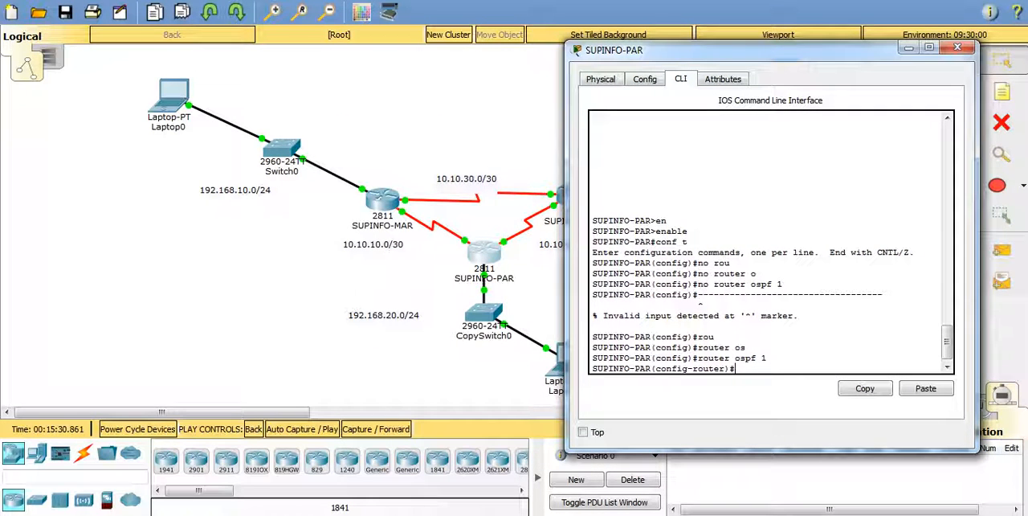
type("netw")
key("Tab")
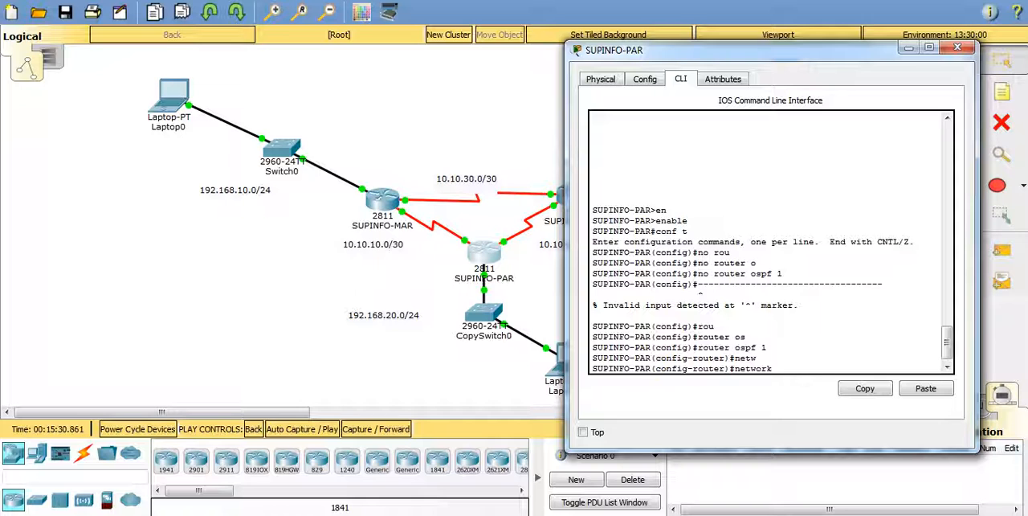
left_click_drag(733, 50, 760, 44)
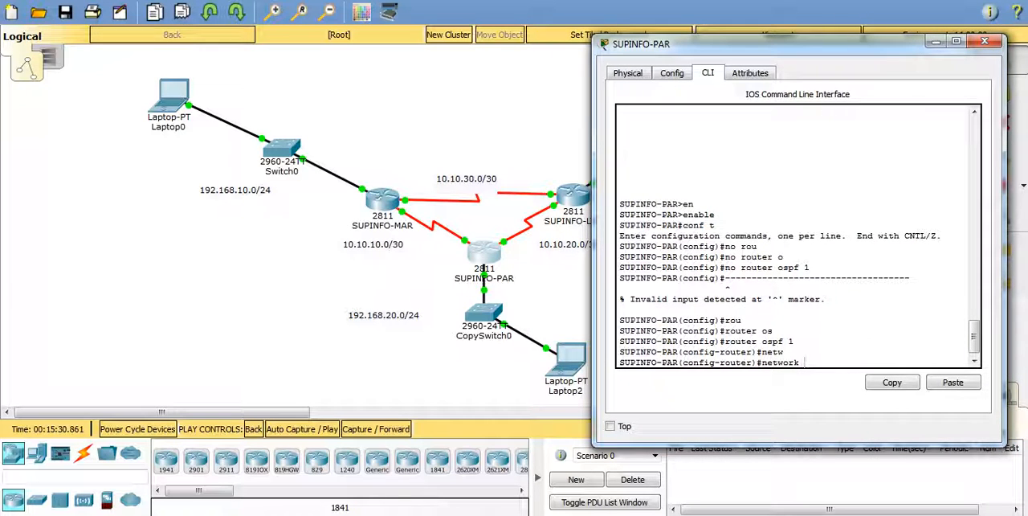
type("192.168.20.0")
type("0.0.0.255")
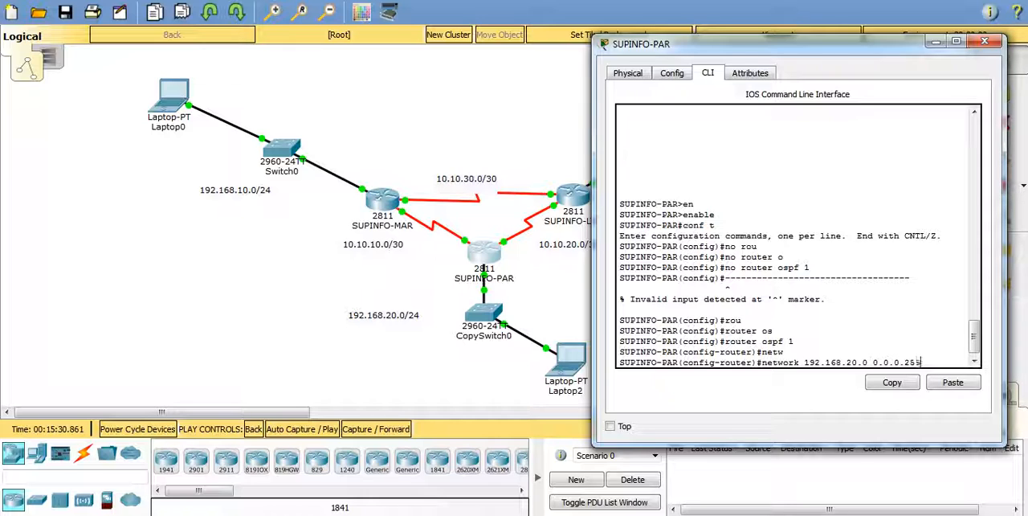
type(" are")
key("Tab")
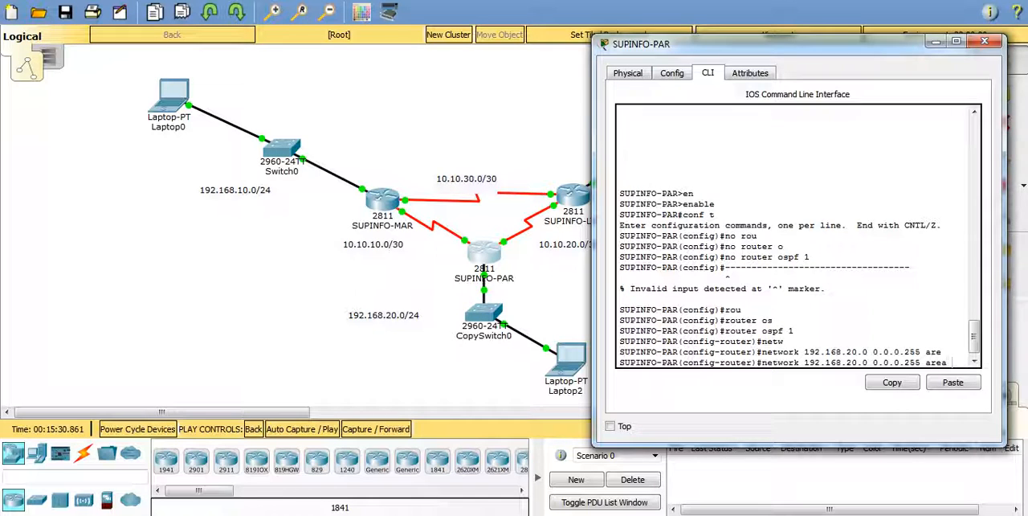
type("0")
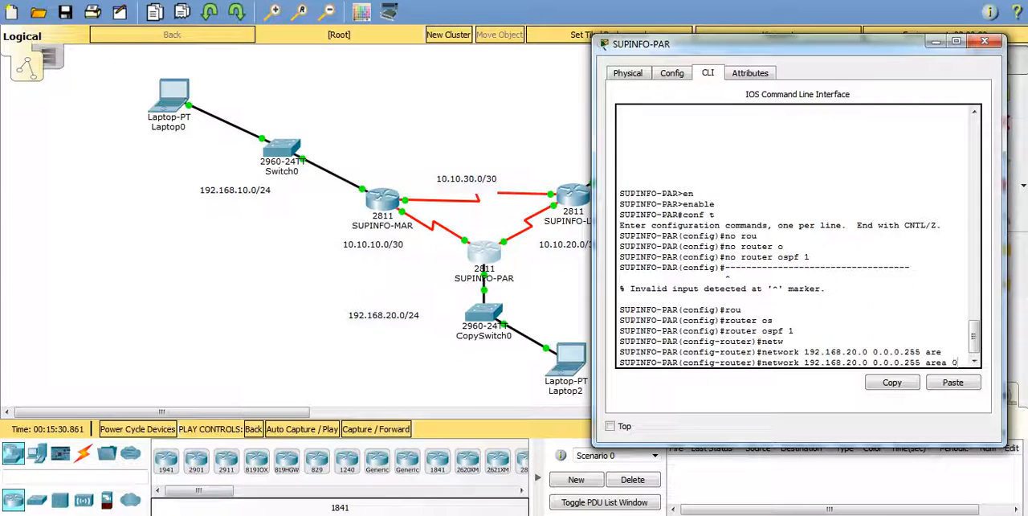
key("Return")
Step: Advertise network 10.10.10.0 with wildcard 0.0.0.3 in area 0 on SUPINFO-PAR by editing the recalled network command
key("Up")
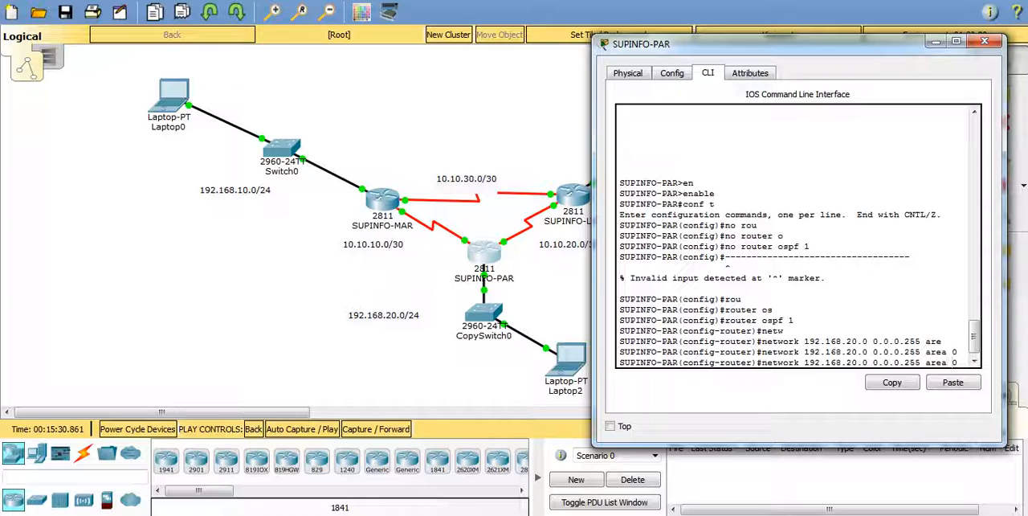
key("Left")
key("Left")
key("Left")
key("Left")
key("Left")
key("Left")
key("Left")
key("Left")
key("Left")
key("Left")
key("Left")
key("Left")
key("Left")
key("Left")
key("Left")
key("Left")
key("Left")
key("Left")
key("Left")
key("Left")
key("Left")
key("Left")
key("Left")
key("BackSpace")
key("BackSpace")
type("0")
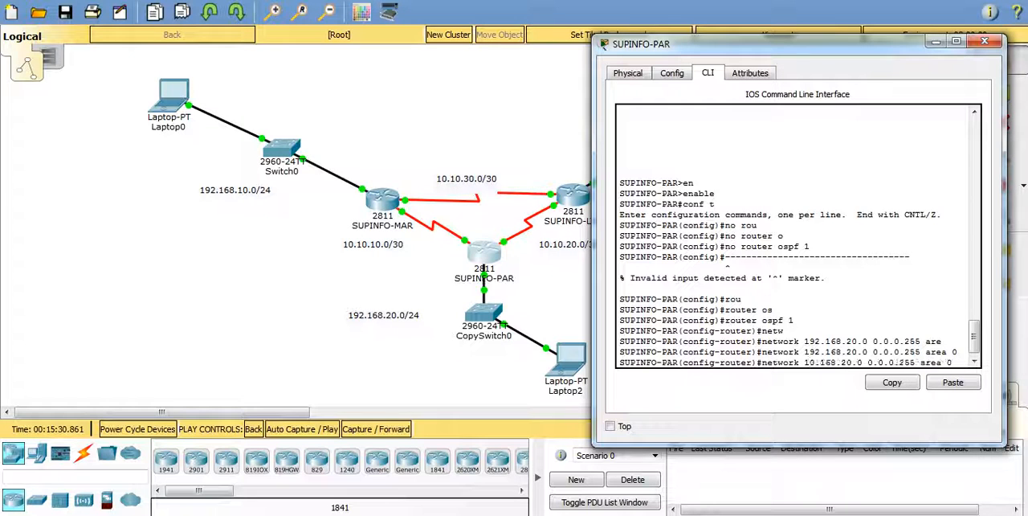
key("Right")
key("Right")
key("Right")
key("BackSpace")
key("BackSpace")
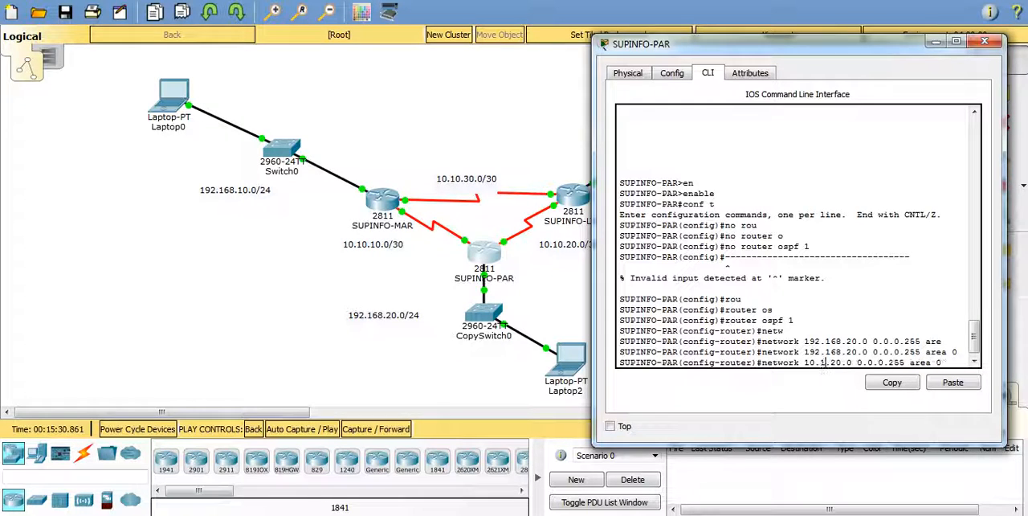
type("0")
key("Right")
key("Right")
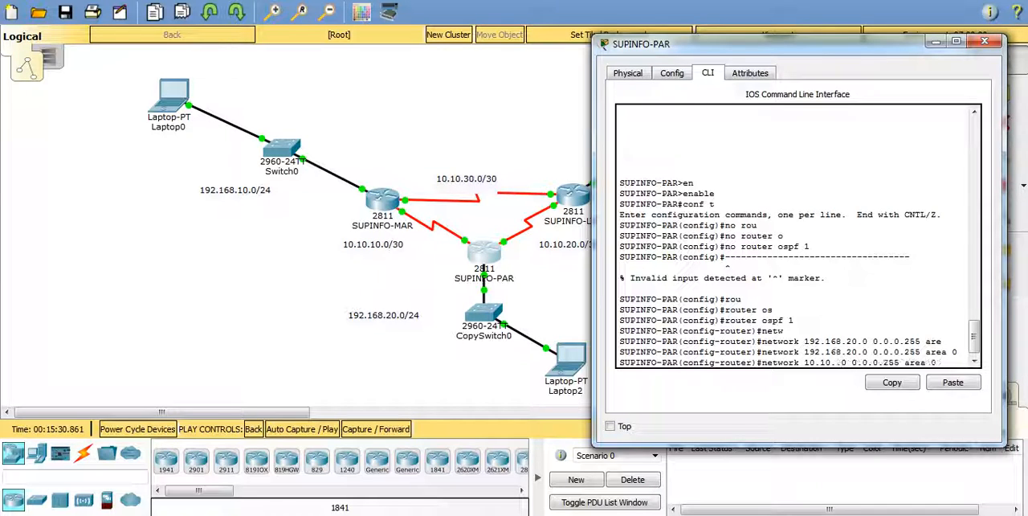
key("BackSpace")
key("BackSpace")
type("10")
key("Right")
key("Right")
key("BackSpace")
key("BackSpace")
key("BackSpace")
type("3")
key("Return")
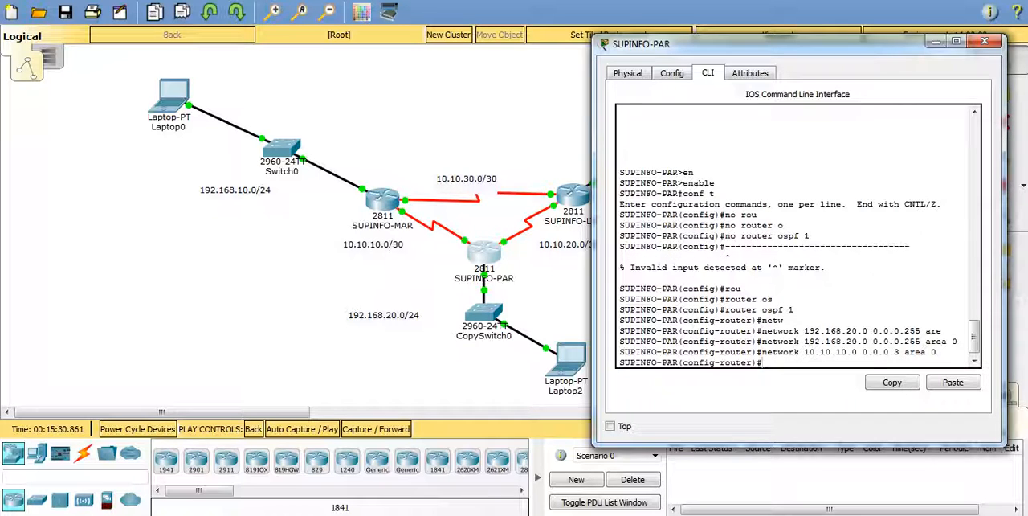
Step: Advertise network 10.10.20.0 with wildcard 0.0.0.3 in area 0 on SUPINFO-PAR, reusing the previous network command
key("Up")
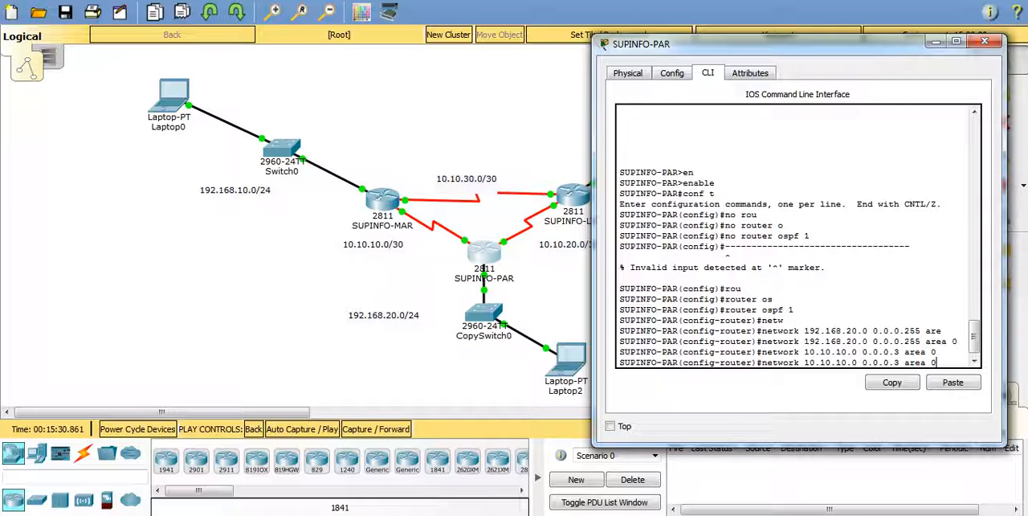
key("Left")
key("Left")
key("Left")
key("Left")
key("Left")
key("Left")
key("Left")
key("Left")
key("Left")
key("Left")
key("Left")
key("Left")
key("Left")
key("Left")
key("Left")
key("BackSpace")
type("2")
key("Right")
key("Right")
key("Right")
key("Right")
key("Right")
key("Right")
key("Right")
key("Right")
key("Right")
key("Right")
key("Right")
key("Right")
key("Right")
key("Right")
key("Right")
key("Return")
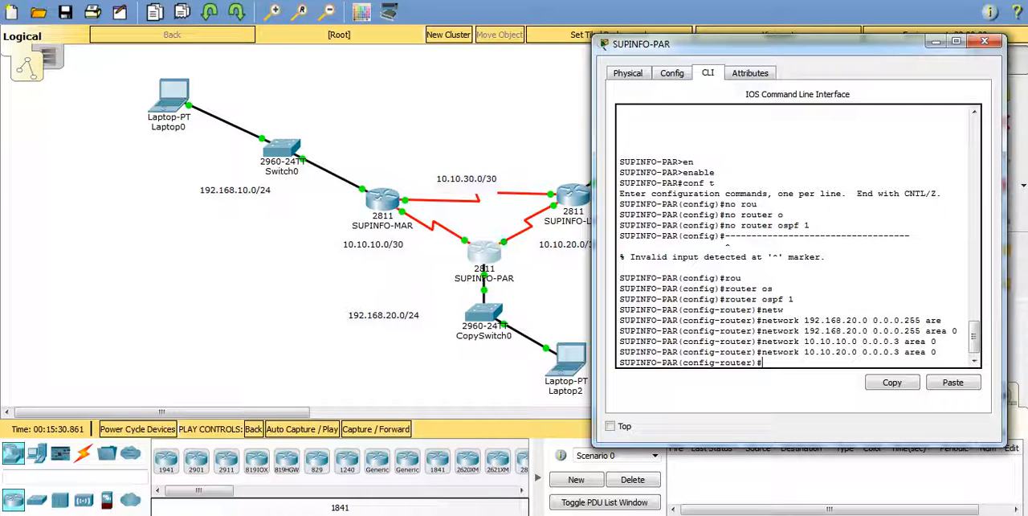
Step: Exit OSPF router configuration on SUPINFO-PAR and close the router's window
type("exi")
key("Tab")
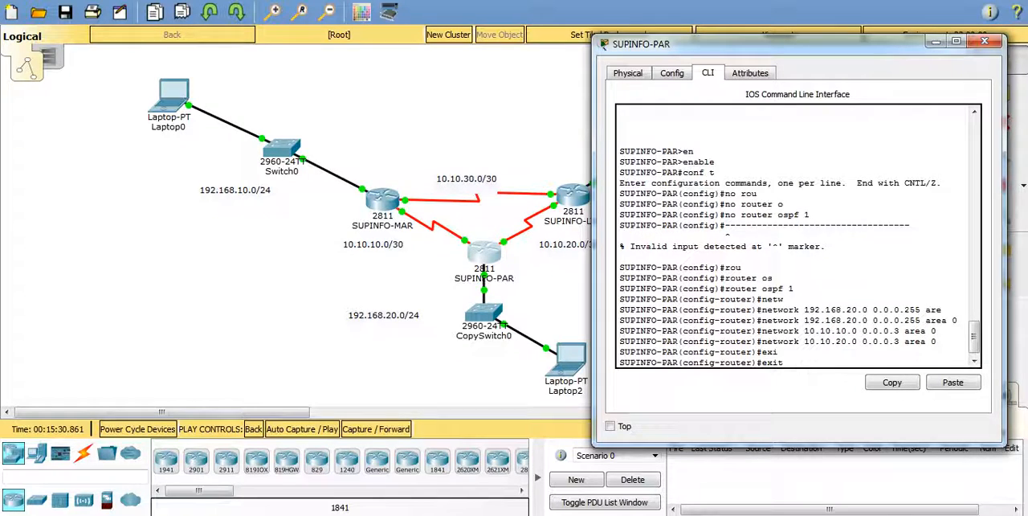
key("Return")
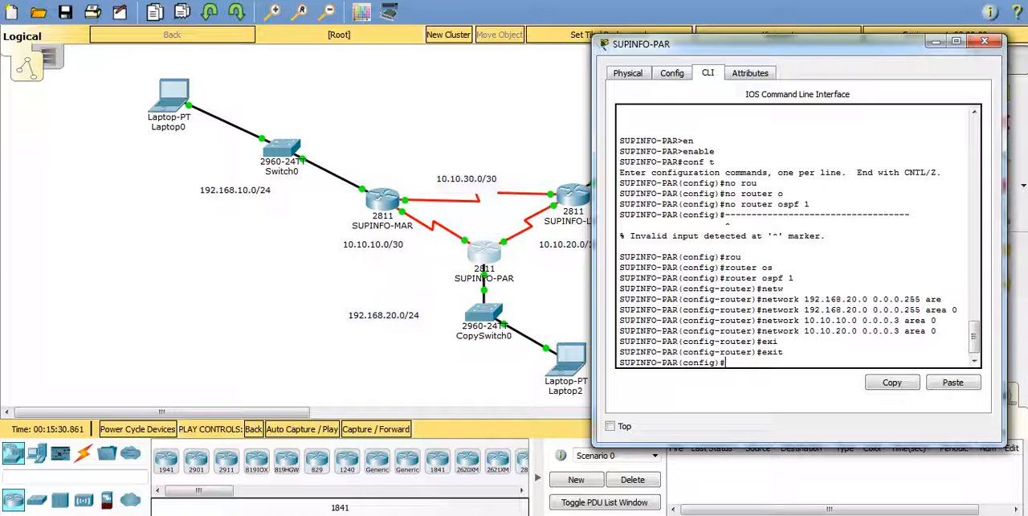
left_click_drag(763, 44, 715, 43)
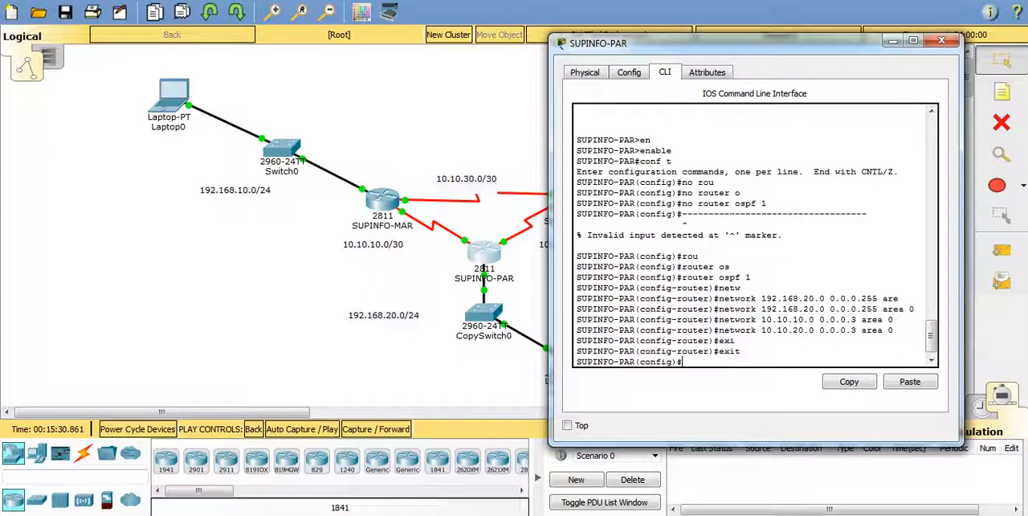
left_click(936, 40)
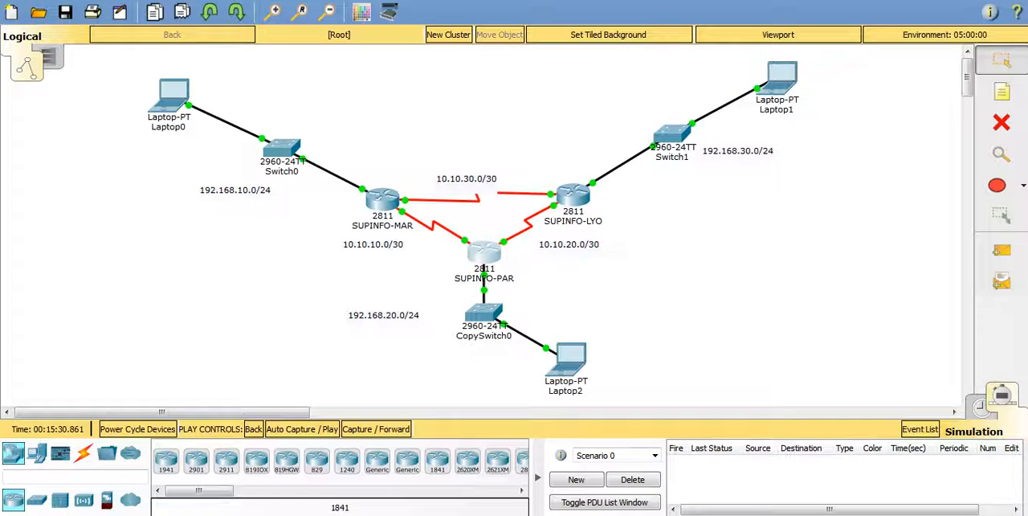
Step: Open the SUPINFO-LYO command line and enter router configuration for OSPF process 1
left_click(573, 196)
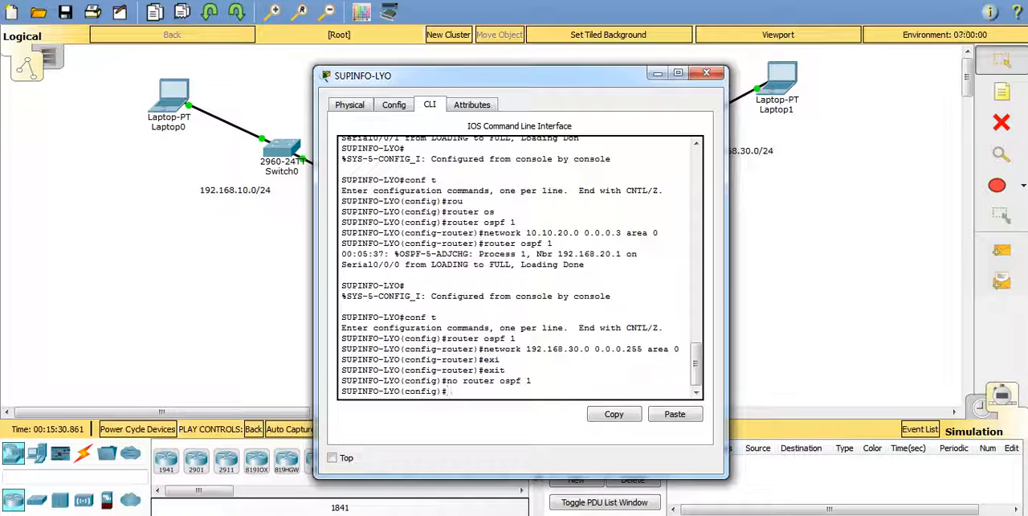
left_click_drag(482, 76, 610, 67)
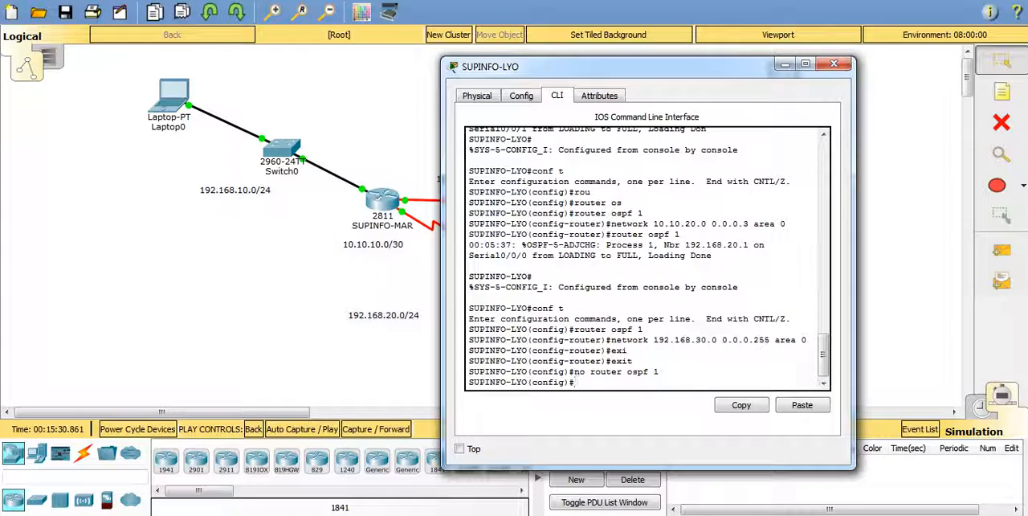
type("route")
key("Tab")
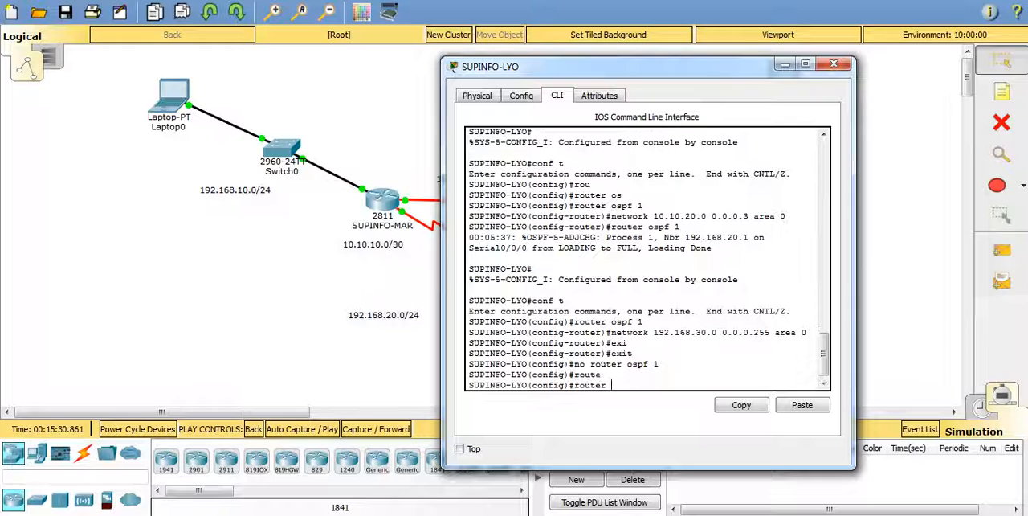
type("us")
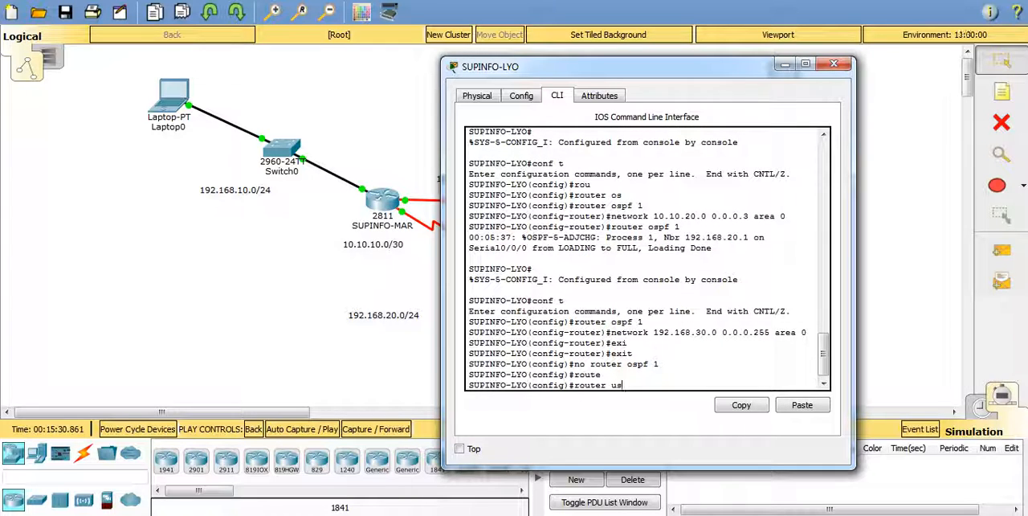
key("BackSpace")
type("ospf")
key("Tab")
type("1")
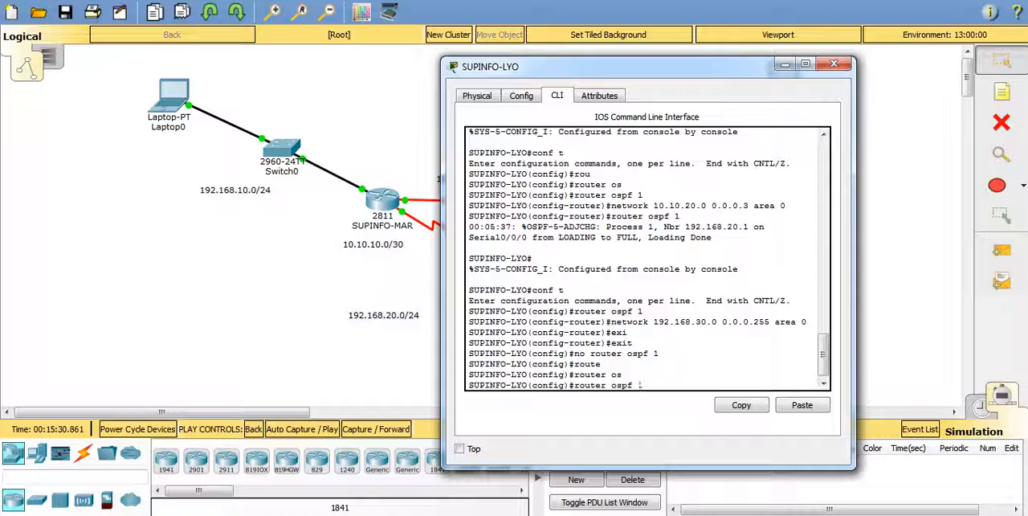
key("Return")
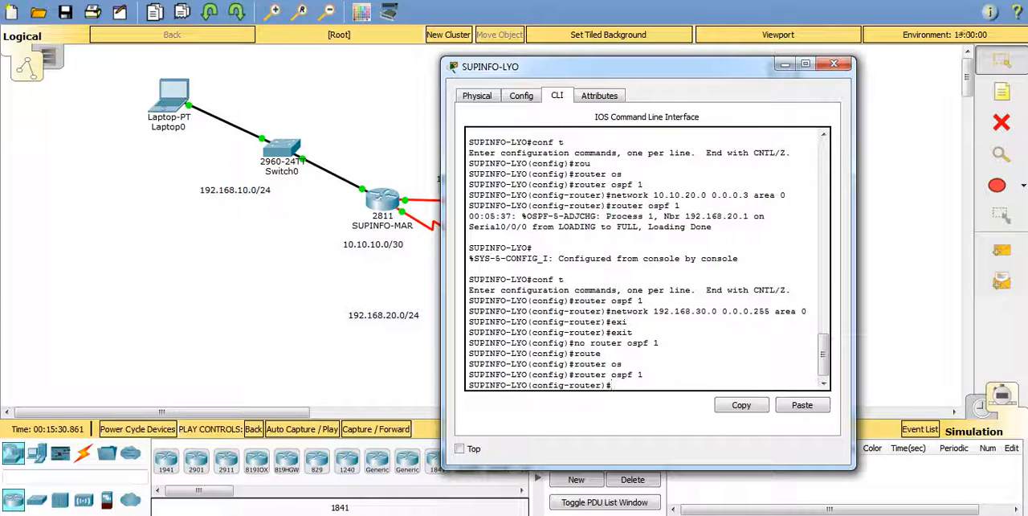
Step: Advertise network 192.168.30.0 with wildcard 0.0.0.255 in area 0 on SUPINFO-LYO, moving its window off the topology
type("r)#net")
key("Tab")
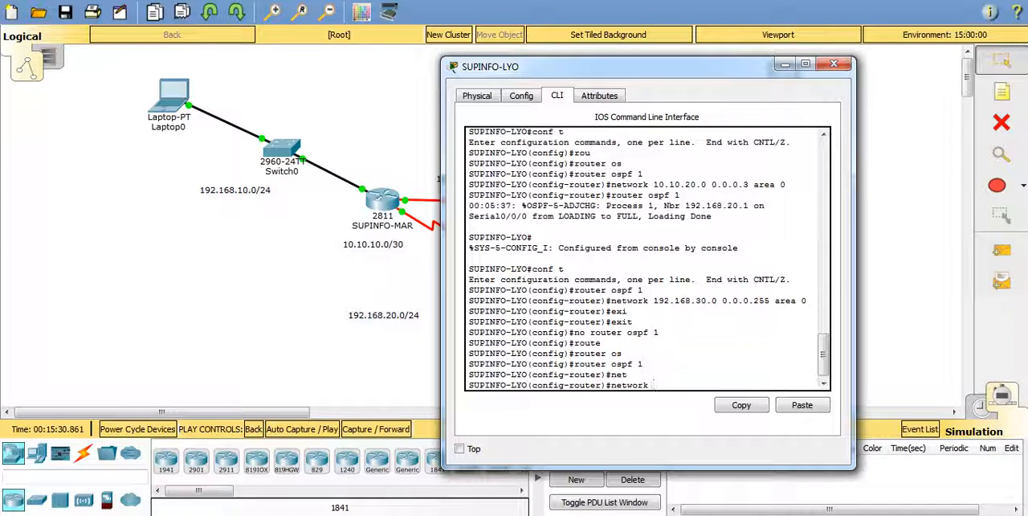
left_click_drag(627, 67, 806, 66)
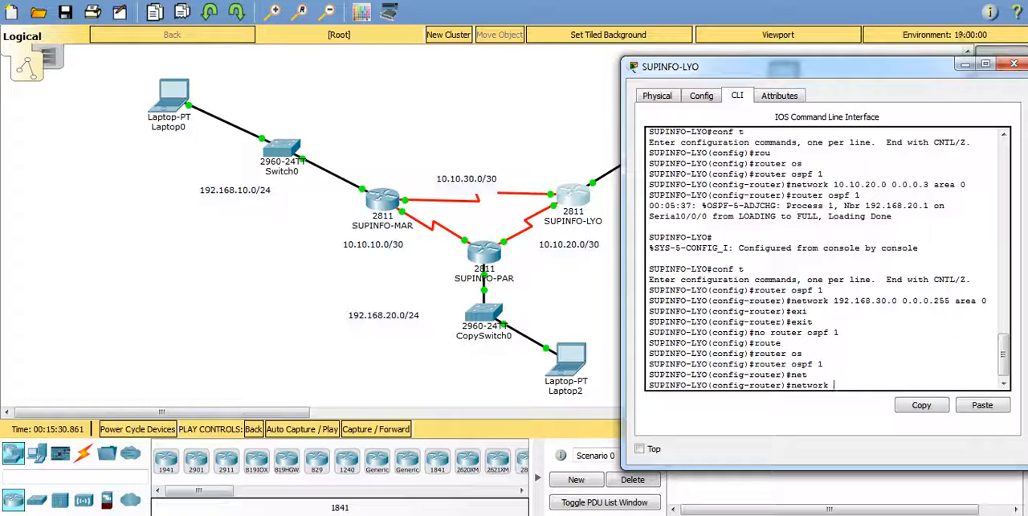
type("192.168.")
left_click_drag(791, 66, 768, 109)
type("30.")
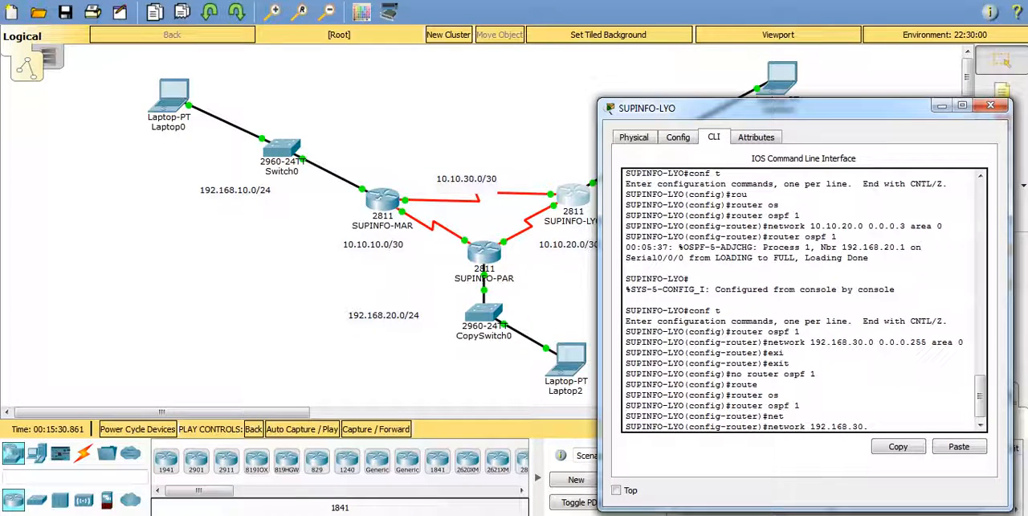
type("0")
left_click_drag(768, 109, 798, 58)
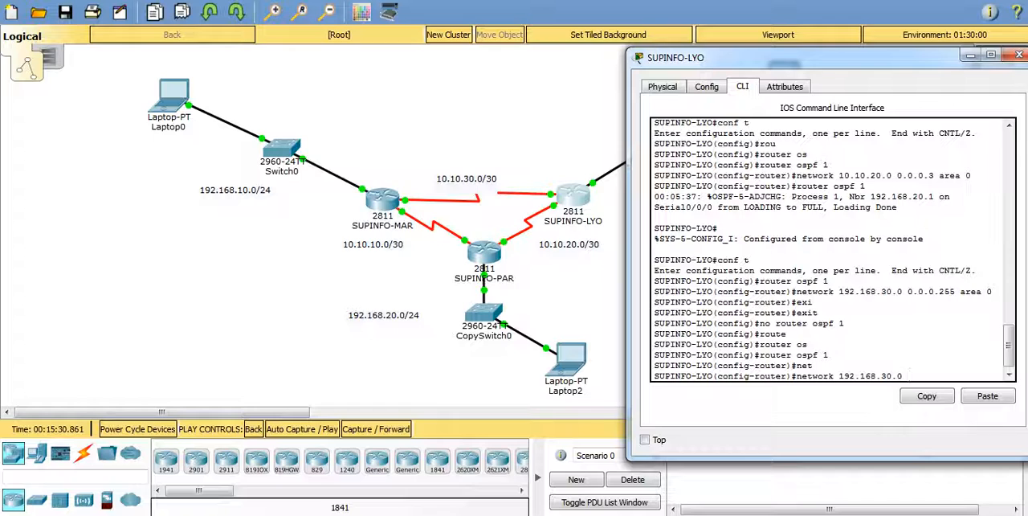
type("0.0.0.255 ar")
key("Tab")
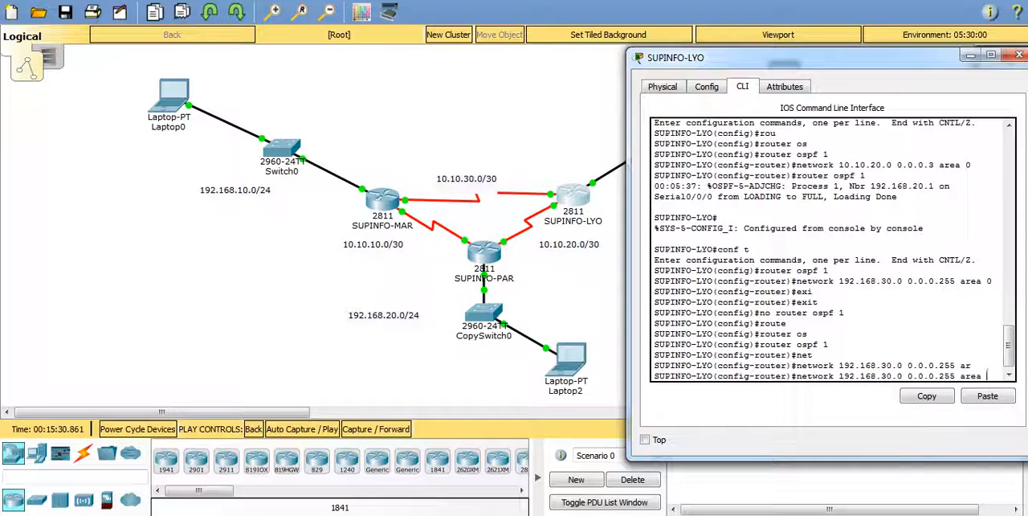
type("0")
key("Return")
Step: Advertise network 10.10.20.0 with wildcard 0.0.0.3 in area 0 on SUPINFO-LYO, editing the recalled network command
key("Up")
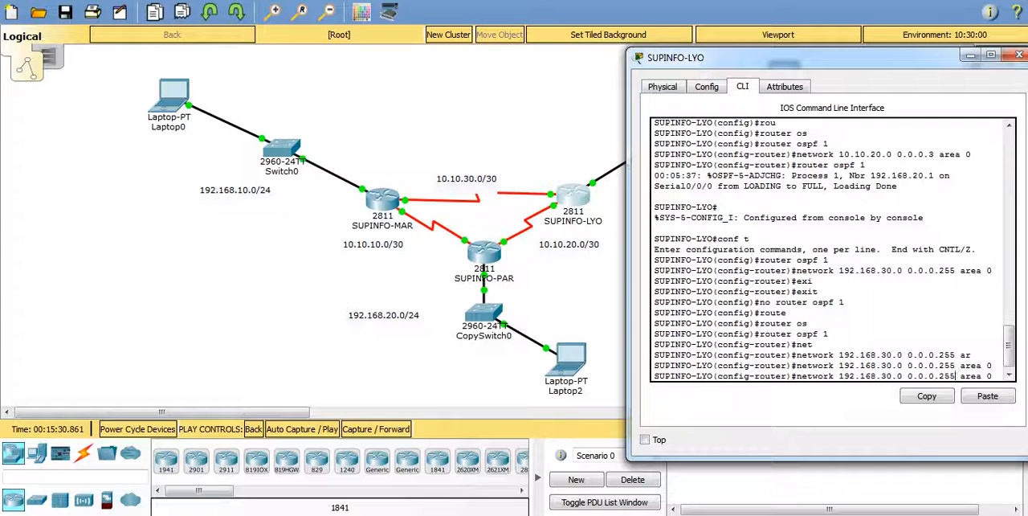
key("Left")
key("Left")
key("Left")
key("Left")
key("Left")
key("Left")
key("Left")
key("BackSpace")
key("BackSpace")
key("BackSpace")
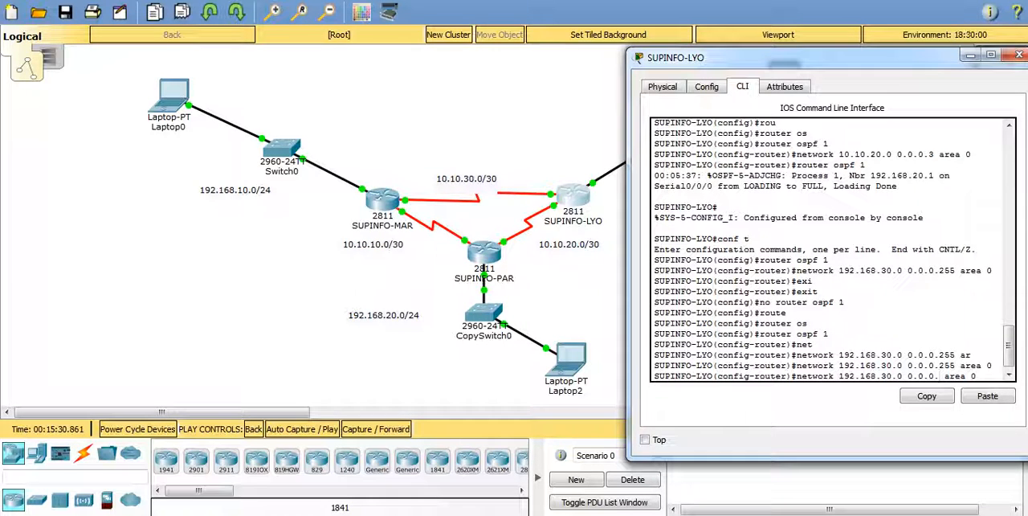
type("3")
key("Left")
key("Left")
key("Left")
key("Left")
key("Left")
key("Left")
key("Left")
key("Left")
key("Left")
key("BackSpace")
key("BackSpace")
key("BackSpace")
key("BackSpace")
key("BackSpace")
key("BackSpace")
key("BackSpace")
key("BackSpace")
key("BackSpace")
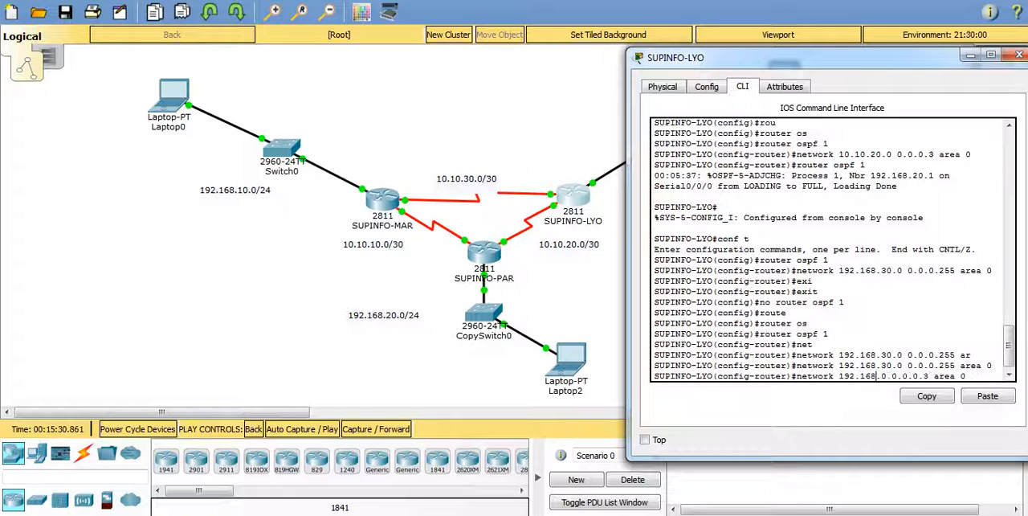
type("0.10.1")
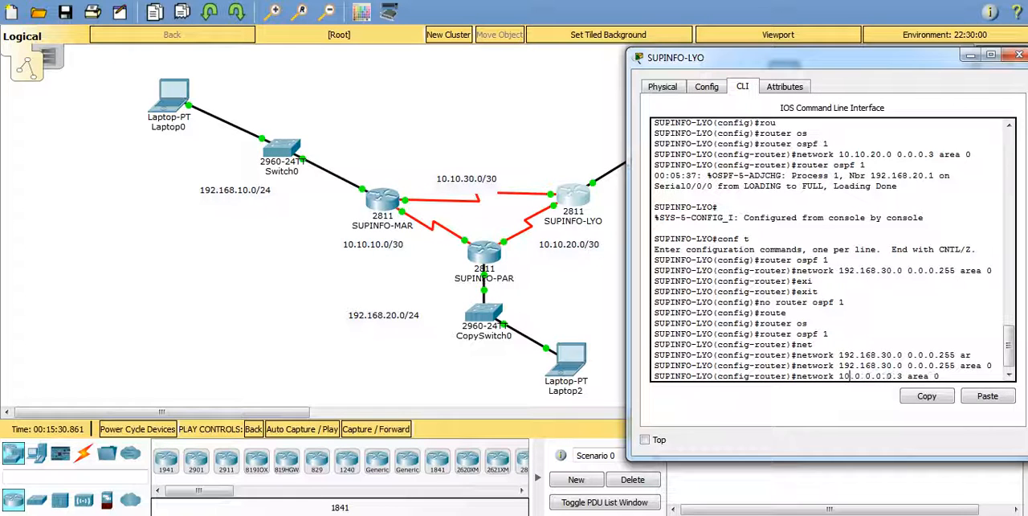
type("0")
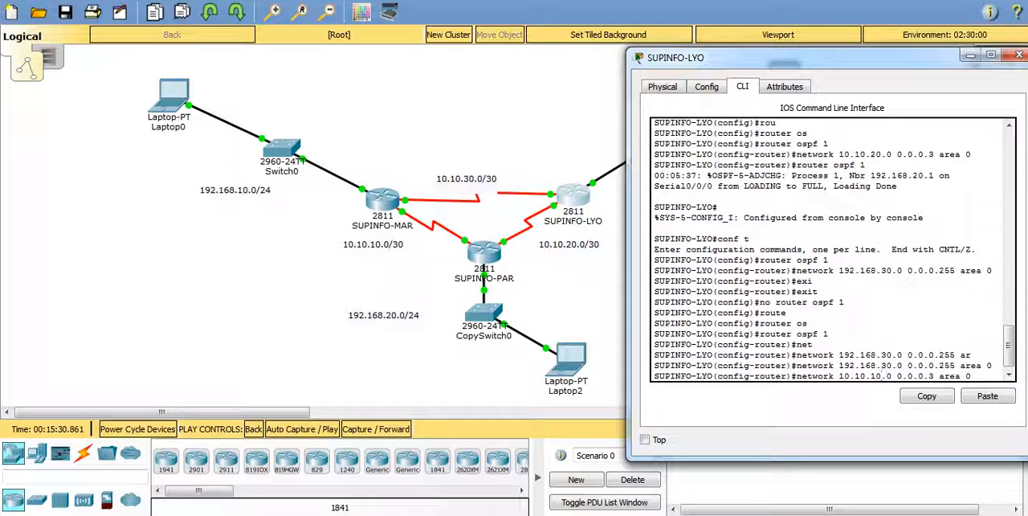
key("BackSpace")
type("2")
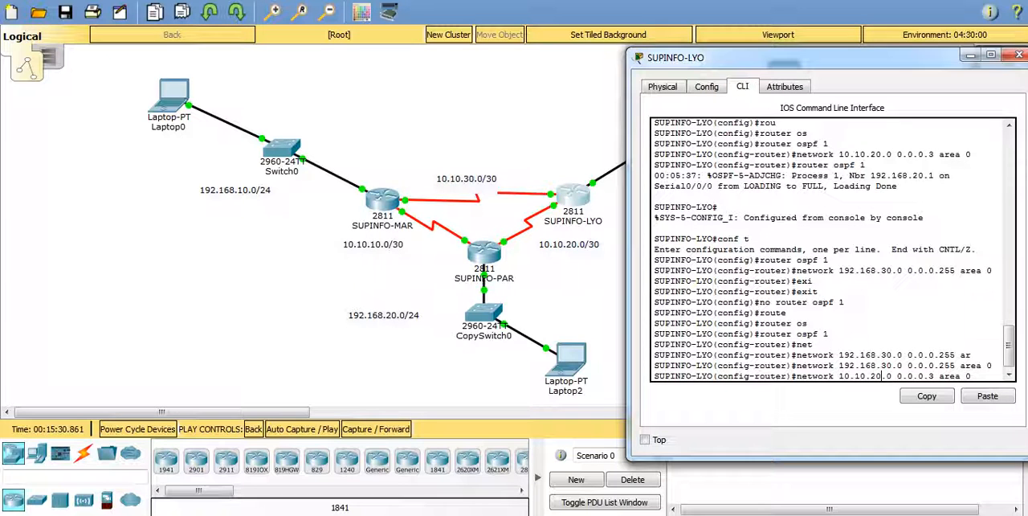
key("Return")
Step: Advertise network 10.10.30.0 with wildcard 0.0.0.3 in area 0 on SUPINFO-LYO, reusing the previous network command
key("Up")
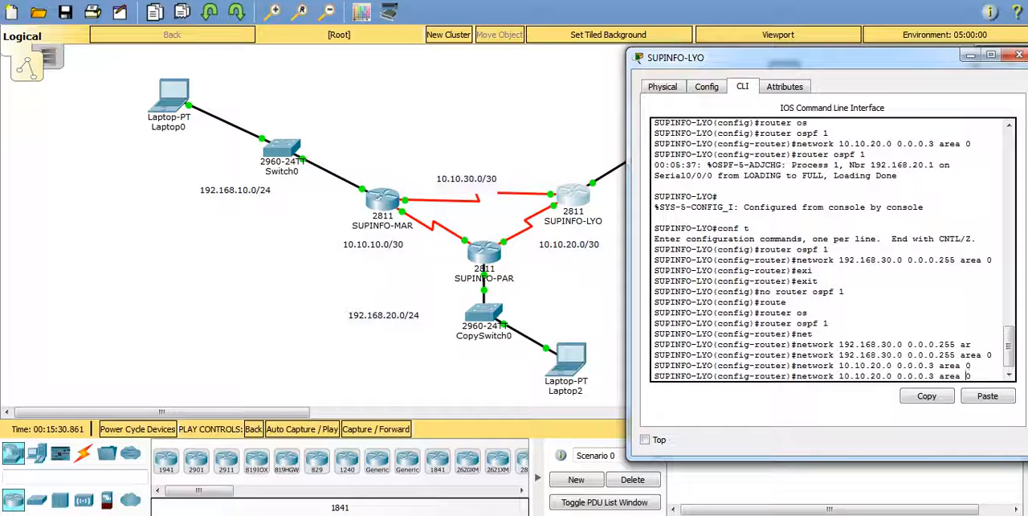
key("Left")
key("Left")
key("Left")
key("Left")
key("Left")
key("Left")
key("Left")
key("Left")
key("Left")
key("Left")
key("Left")
key("Left")
key("Left")
key("Left")
key("Left")
key("Left")
key("BackSpace")
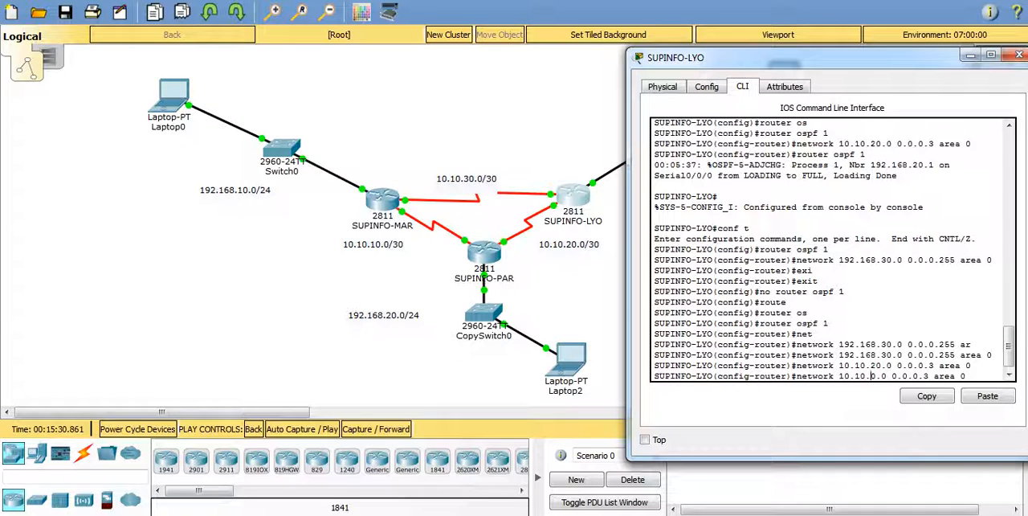
type("3")
key("Return")
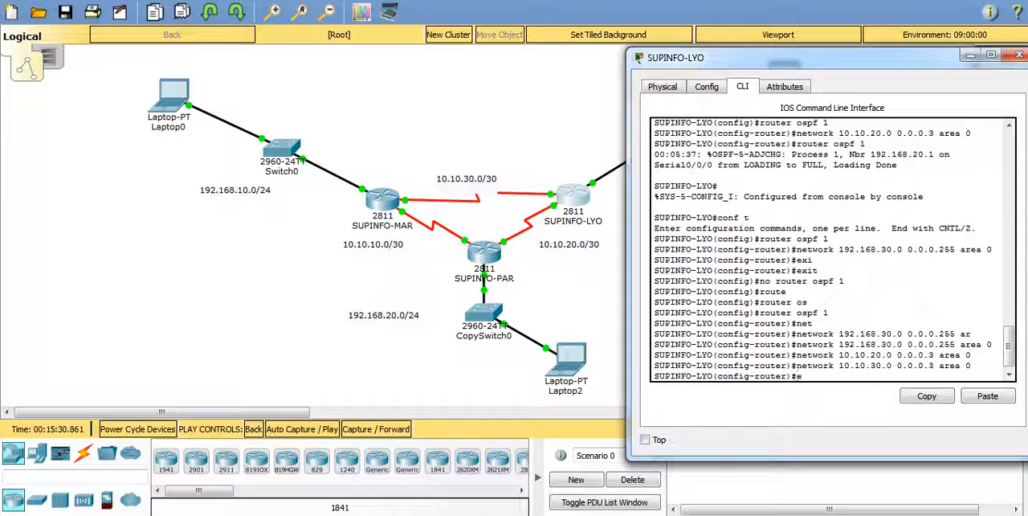
Step: Exit OSPF router configuration on SUPINFO-LYO and minimize the router's window
type("exi")
key("Return")
type("exit")
key("Return")
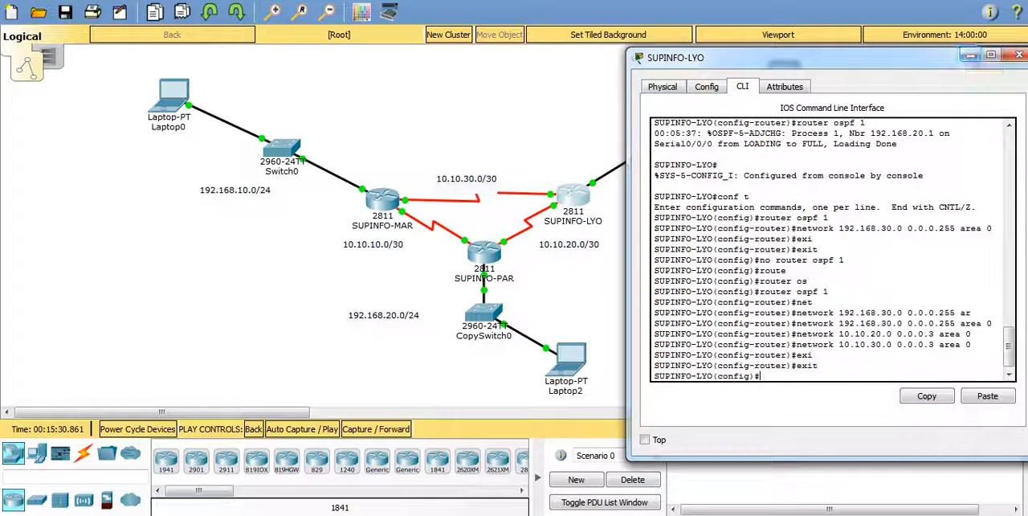
left_click(970, 55)
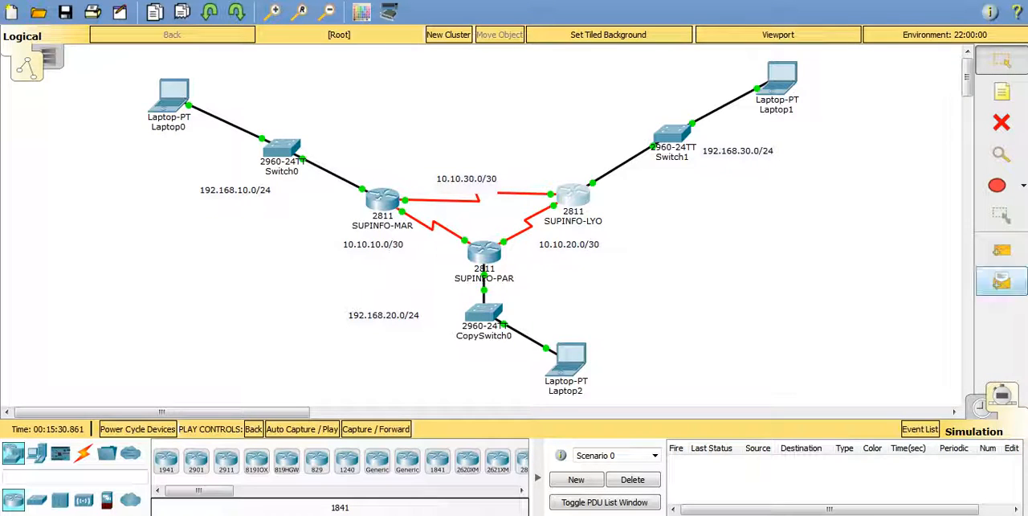
Step: Add a simple PDU from Laptop2 to Laptop0 to test connectivity between their LANs
left_click(1001, 250)
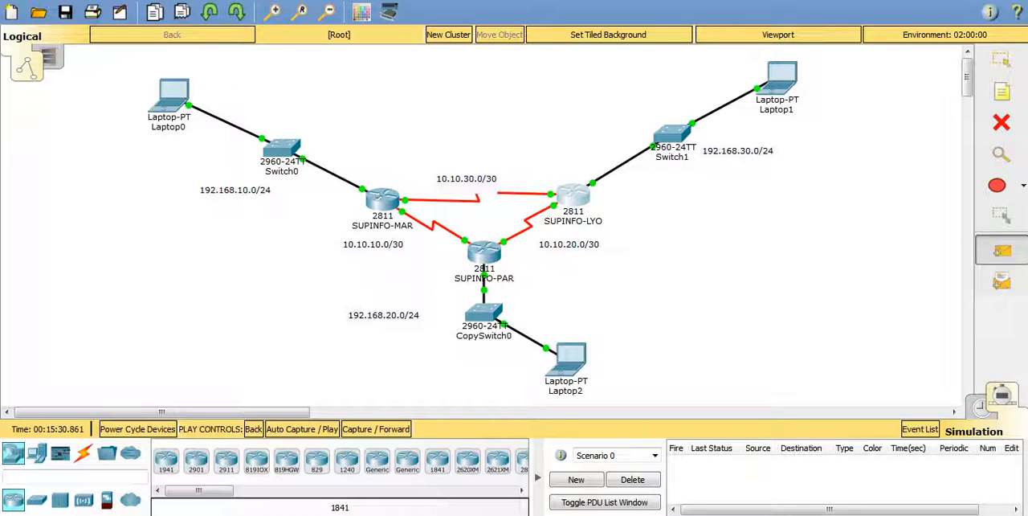
mouse_move(566, 363)
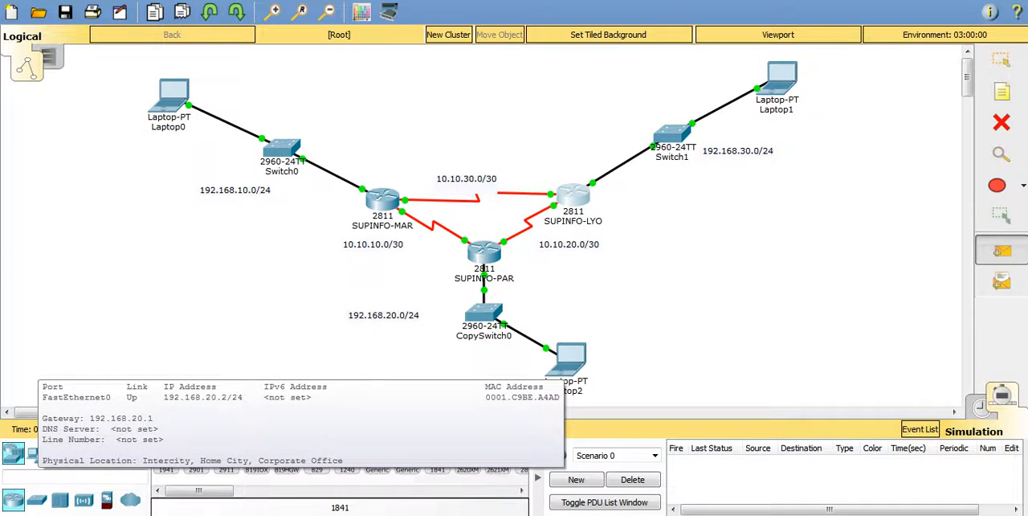
left_click(566, 363)
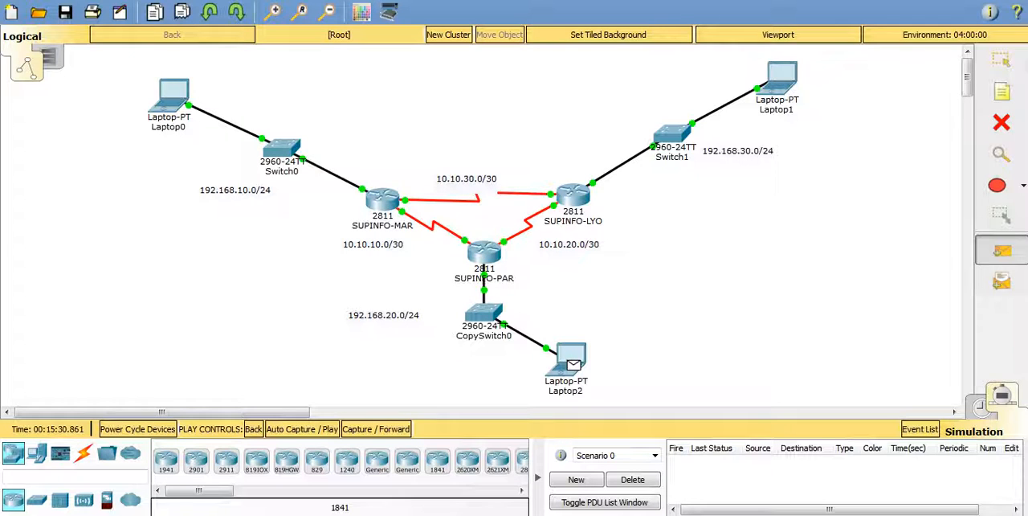
left_click(169, 97)
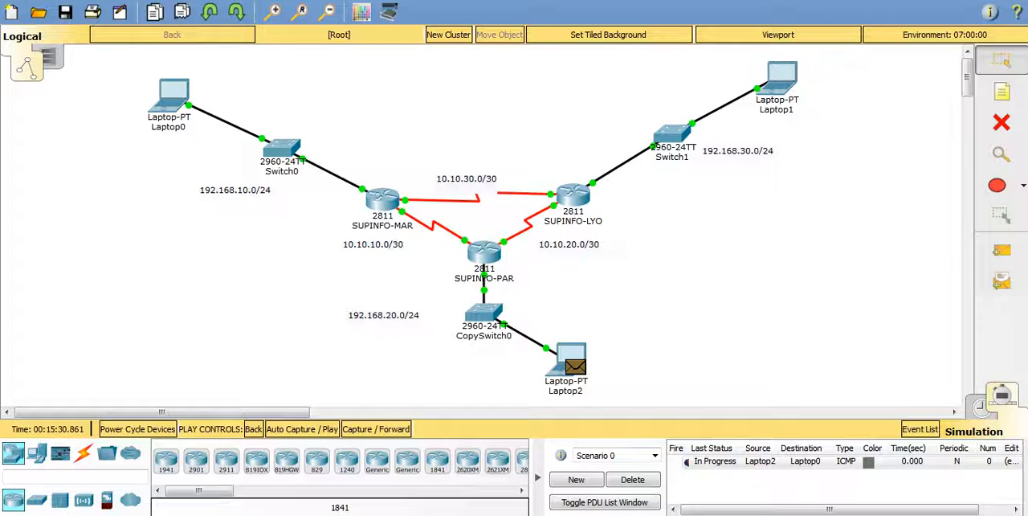
left_click(803, 461)
Step: Switch to realtime and back to simulation mode, and review the IPv4, IPv6 and Misc event filters
left_click(981, 406)
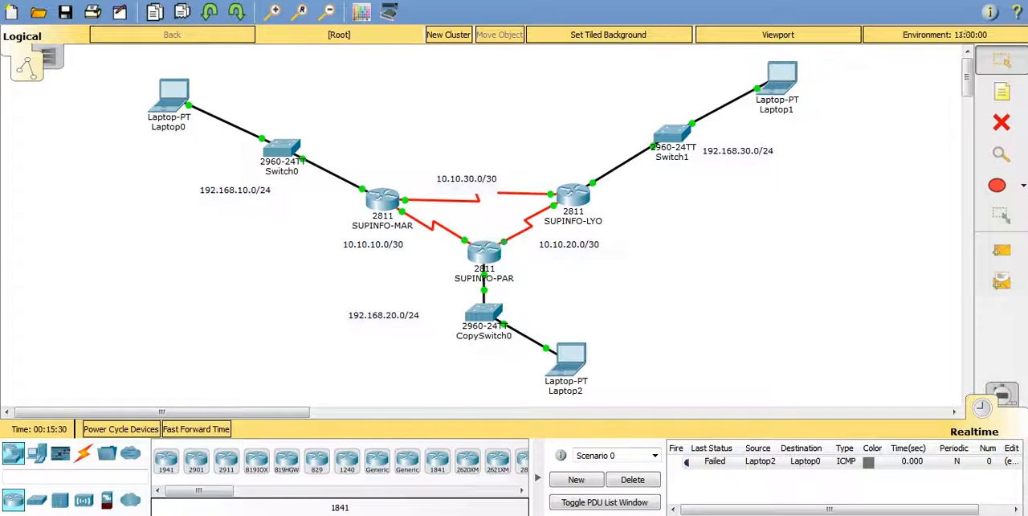
left_click(1002, 394)
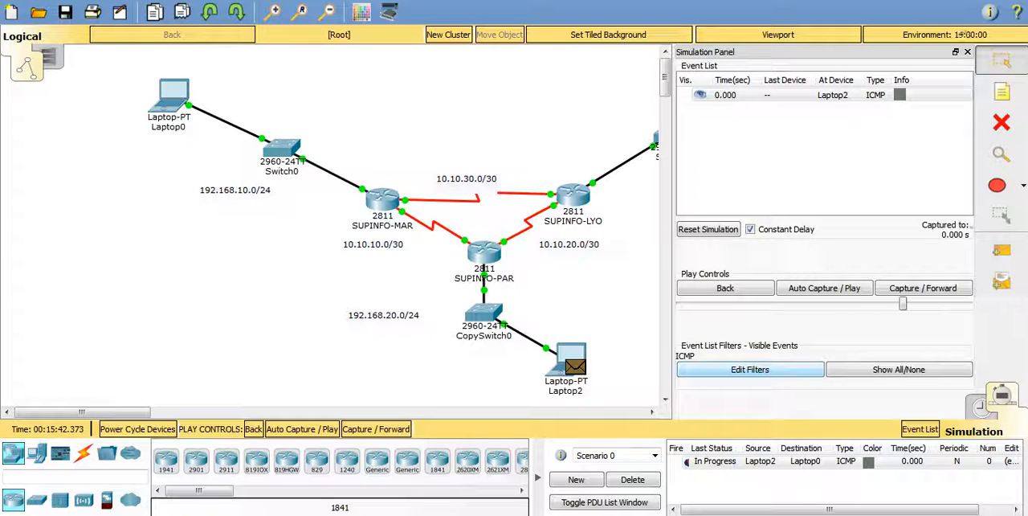
left_click(749, 369)
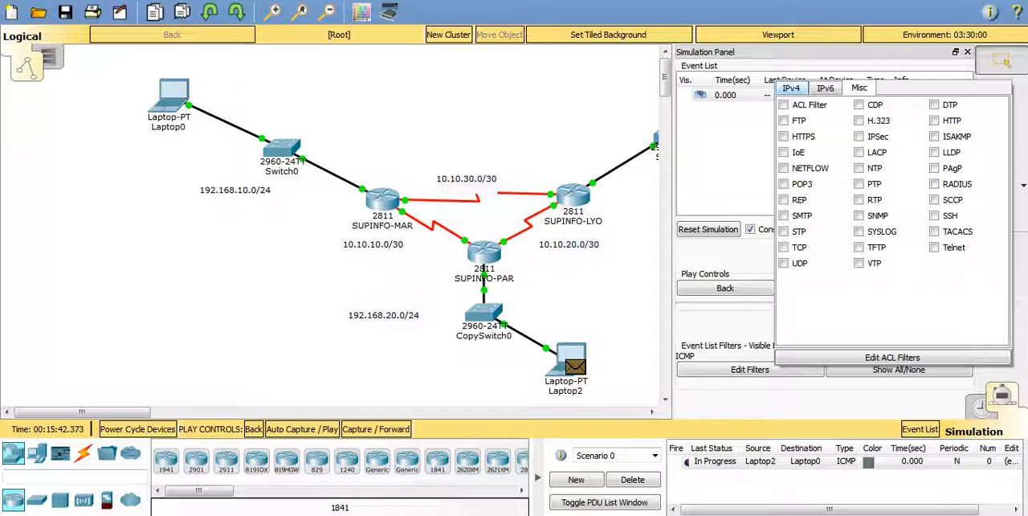
left_click(791, 88)
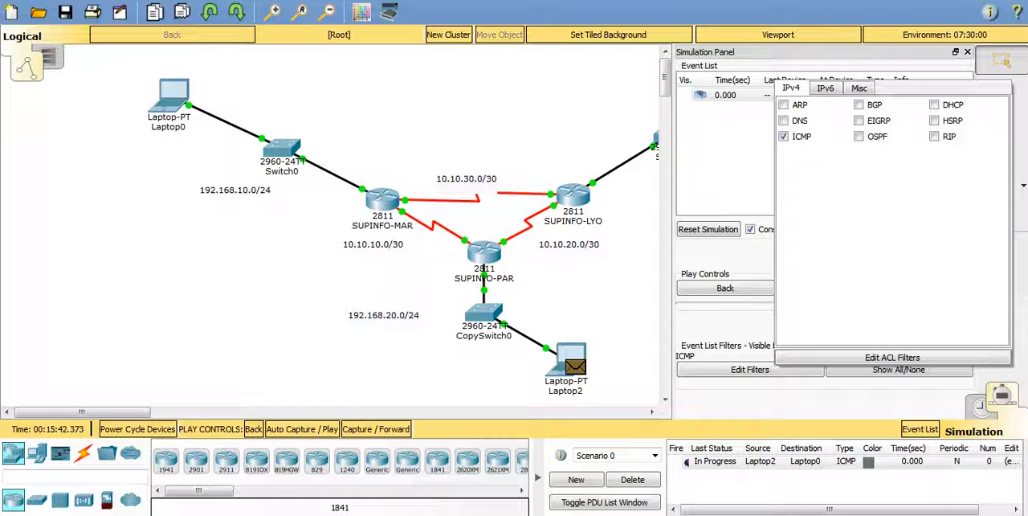
left_click(825, 89)
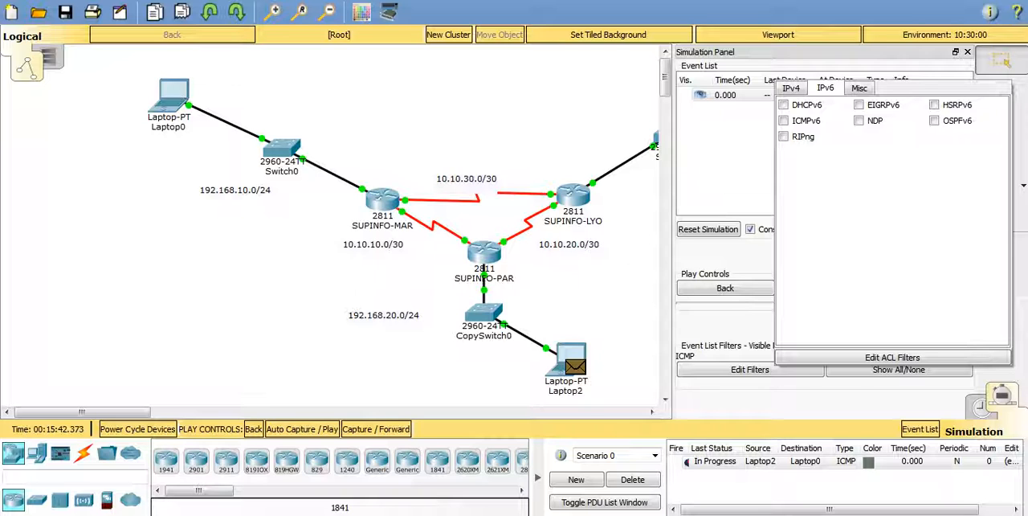
left_click(859, 88)
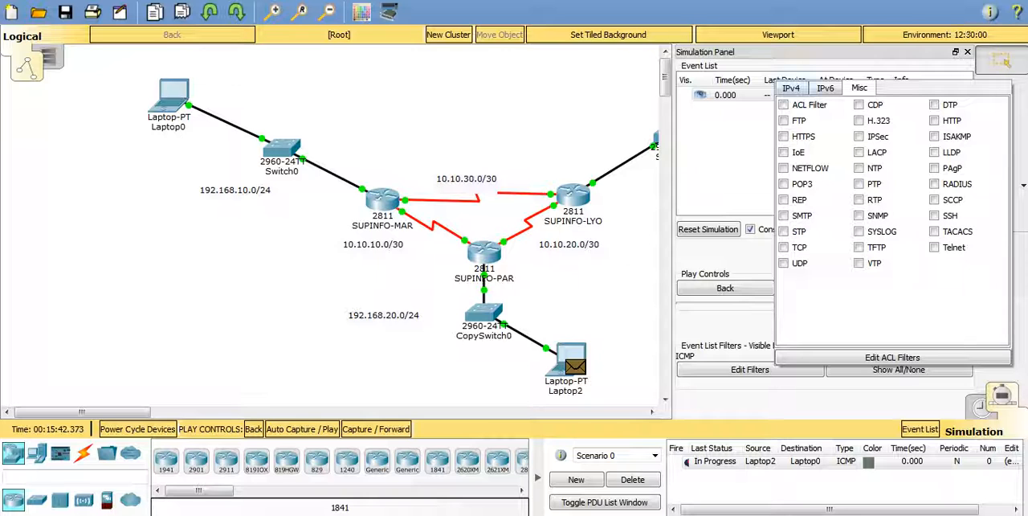
left_click(791, 89)
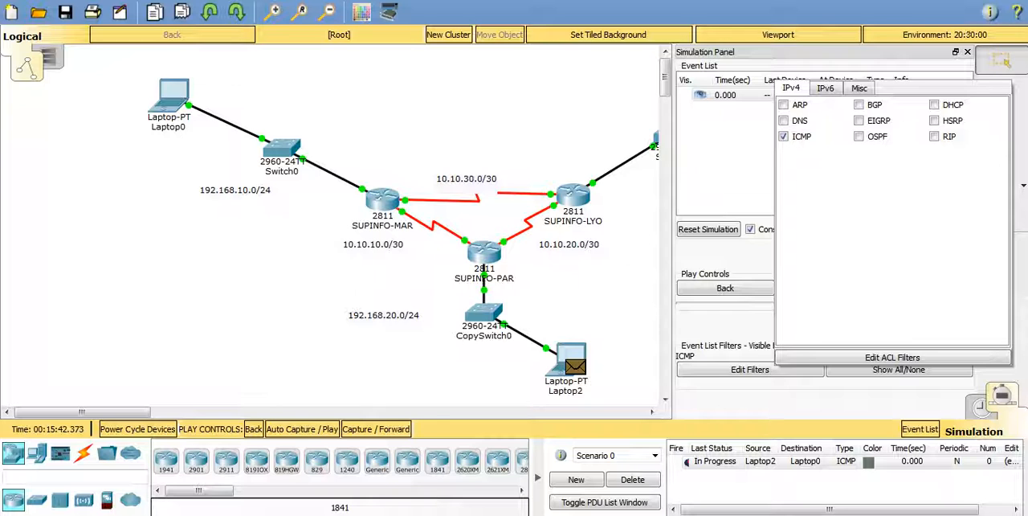
left_click(899, 372)
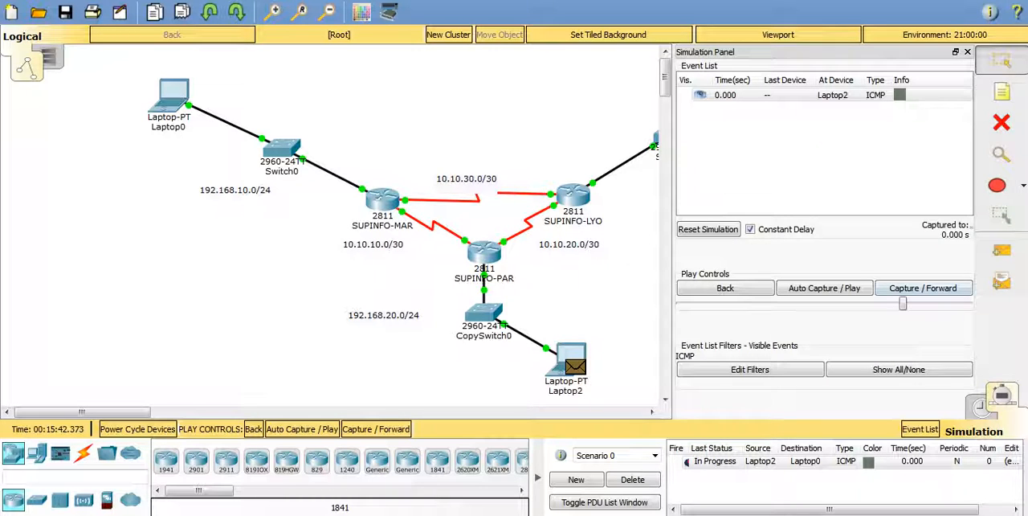
Step: Raise the playback speed slightly and auto-play the Laptop2-to-Laptop0 simulation with the simulation panel closed, clearing the event list when the buffer fills
left_click_drag(903, 304, 911, 303)
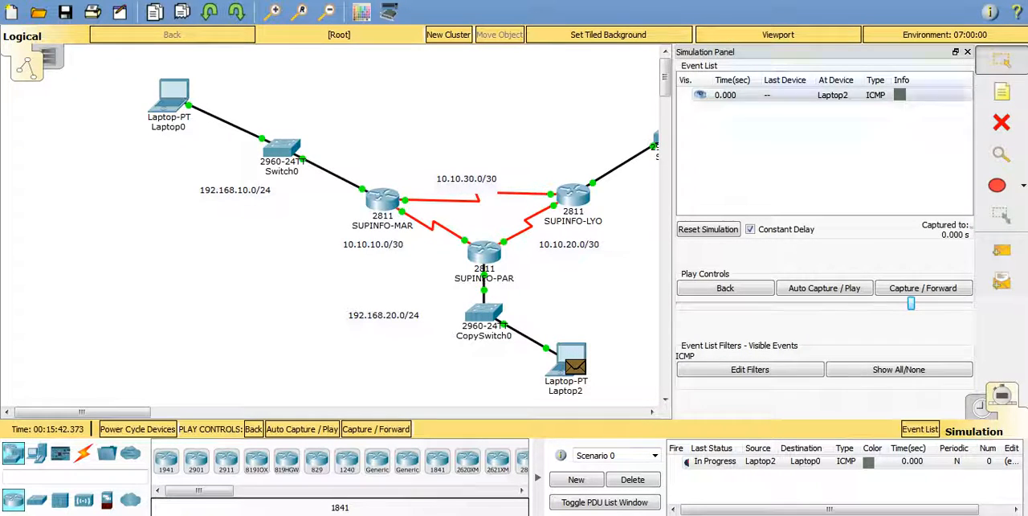
left_click(967, 51)
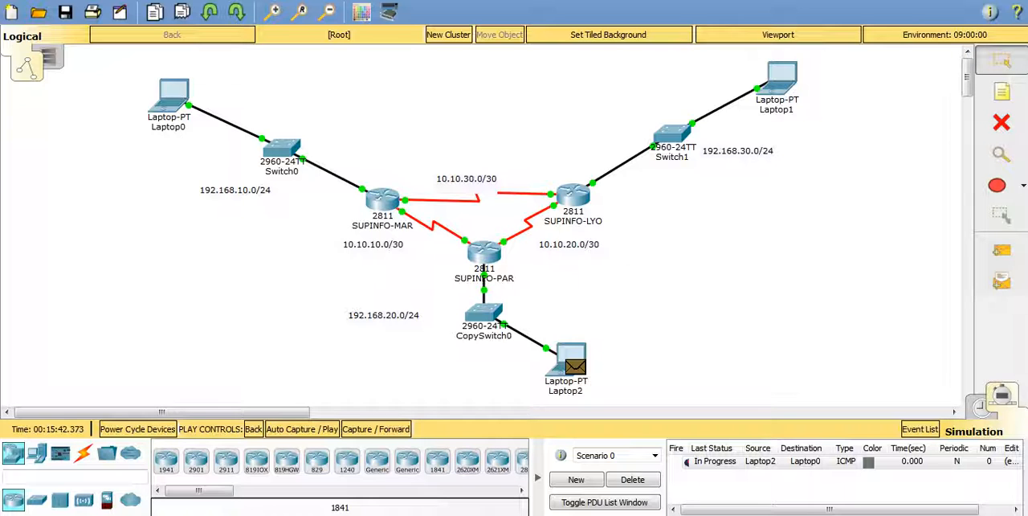
left_click(302, 429)
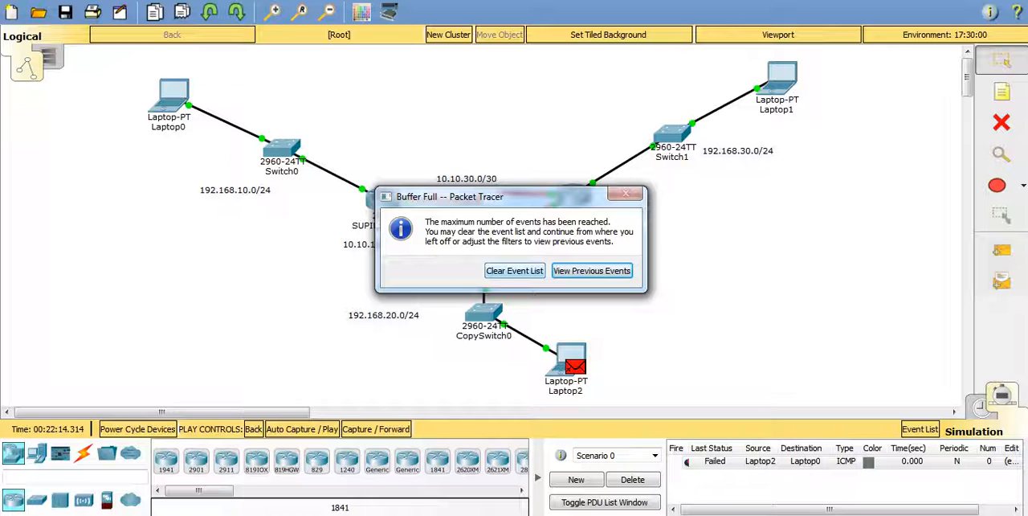
left_click(514, 270)
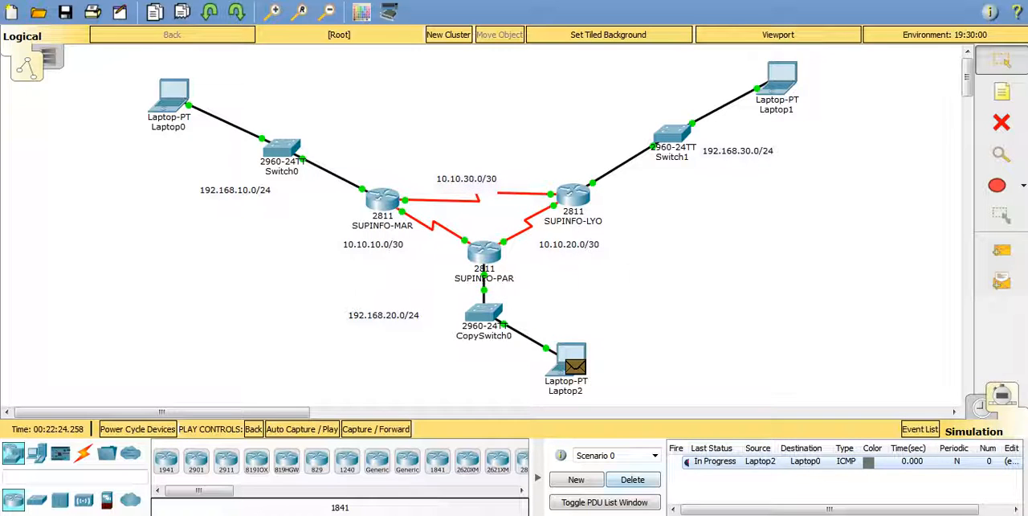
Step: Delete the current scenario and auto-play a new simple PDU from Laptop2 to Laptop0, clearing the event list when the buffer fills
left_click(632, 479)
left_click(1002, 250)
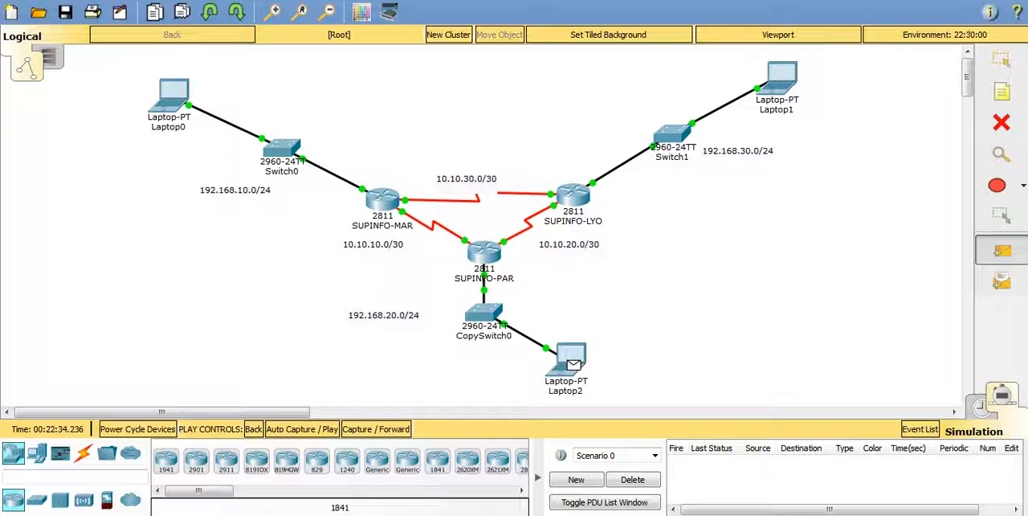
left_click(573, 365)
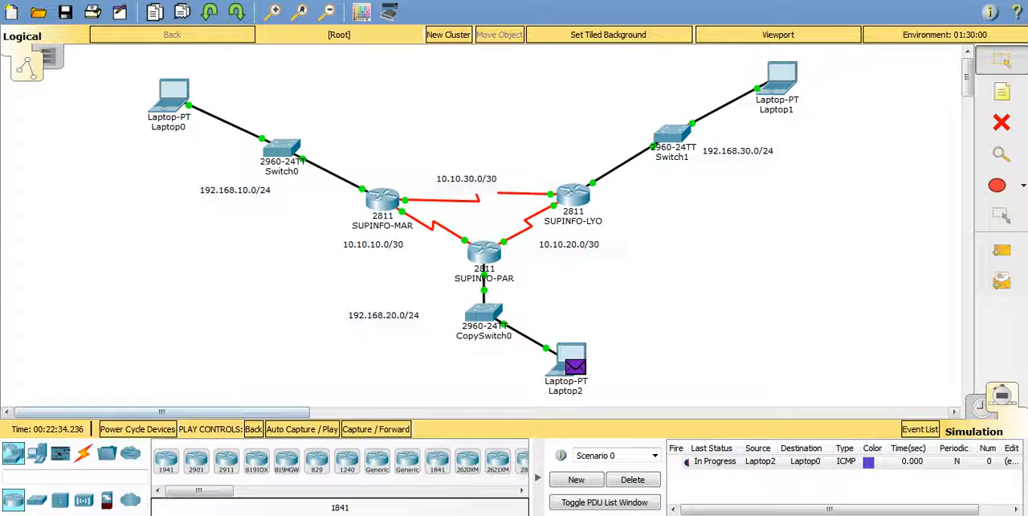
left_click(302, 429)
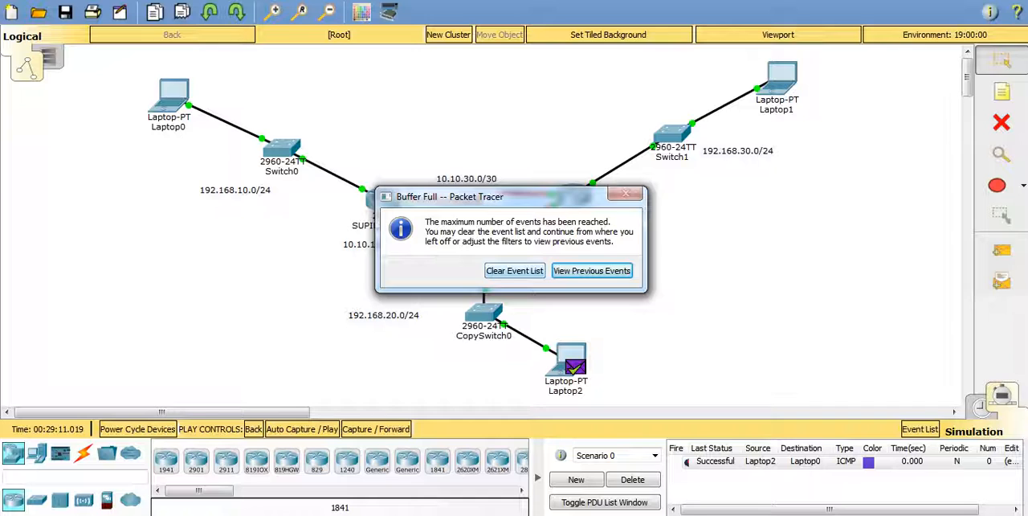
left_click(515, 271)
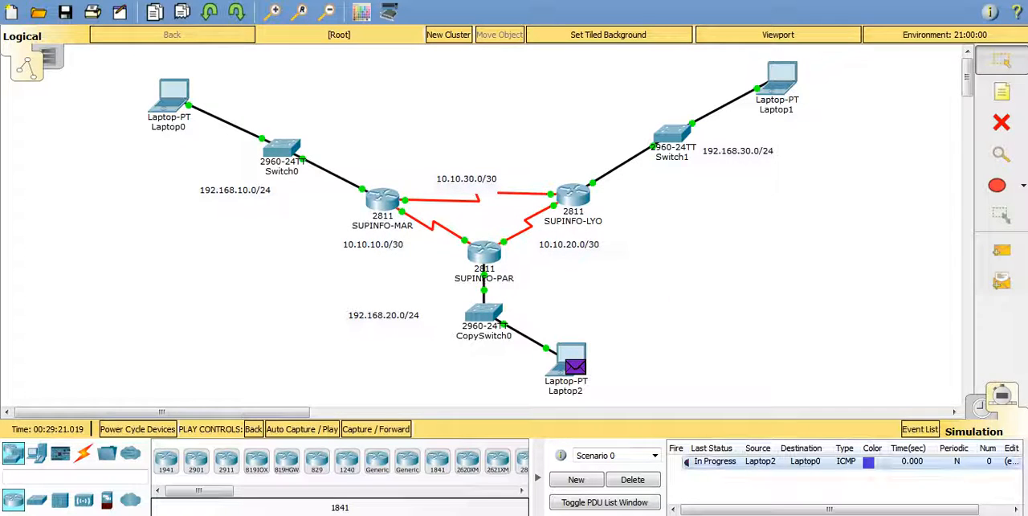
Step: Delete the current scenario and auto-play a new simple PDU from Laptop0 to Laptop1
left_click(632, 479)
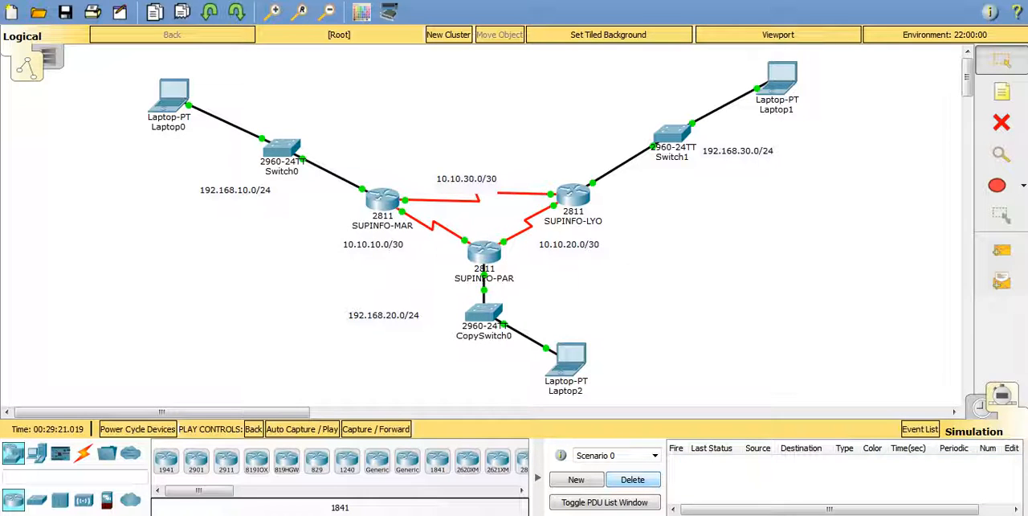
left_click(1002, 250)
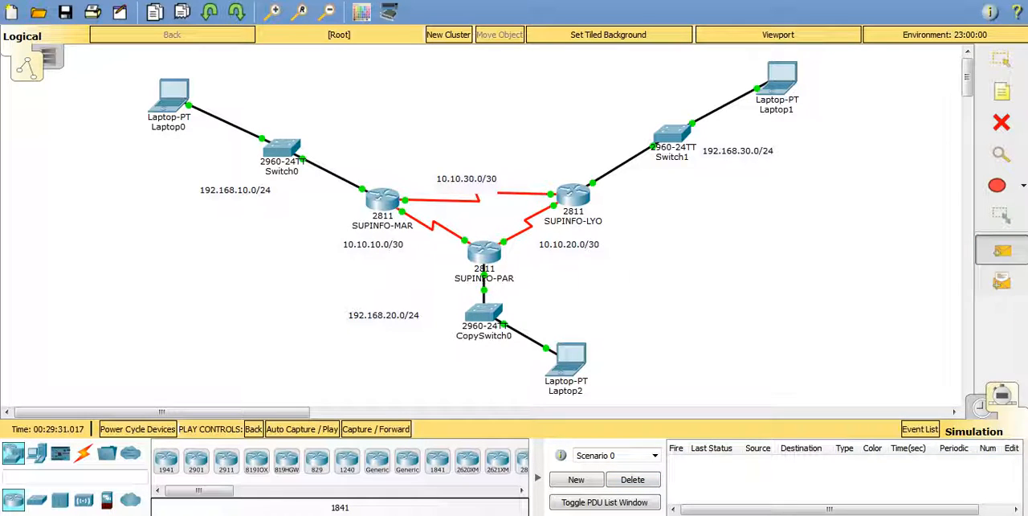
left_click(173, 94)
left_click(780, 77)
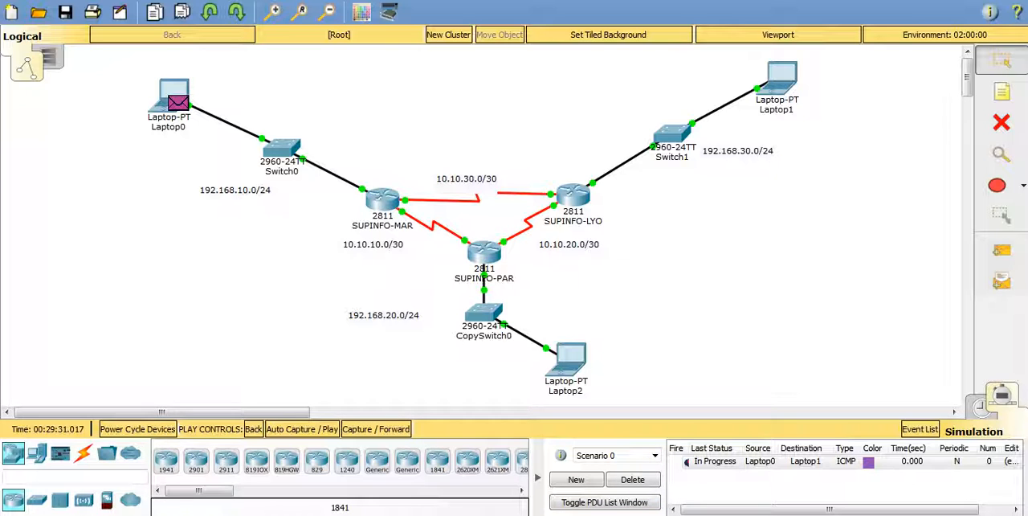
left_click(302, 429)
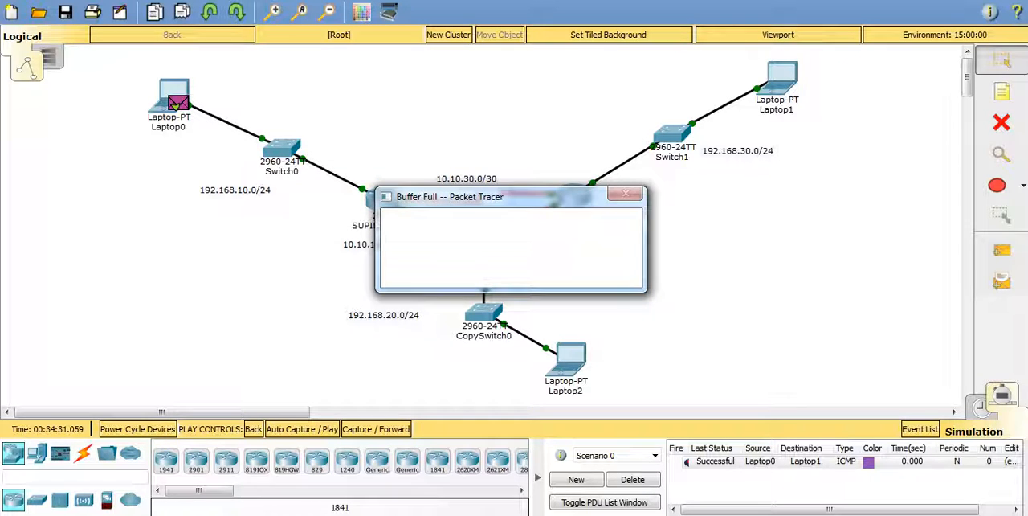
Step: Clear the full event list and add a simple PDU from Laptop1 to Laptop2 to the existing scenario
left_click(514, 271)
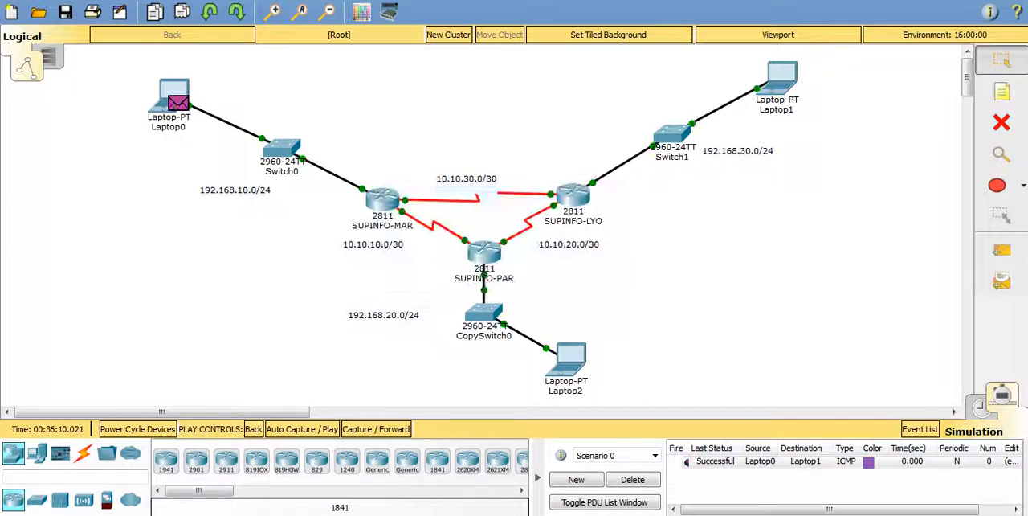
key("Escape")
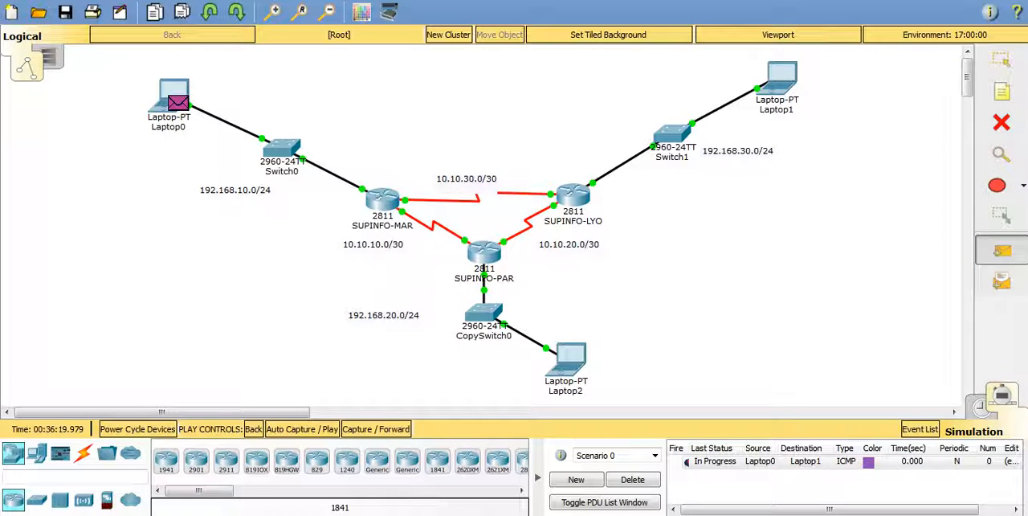
left_click(567, 359)
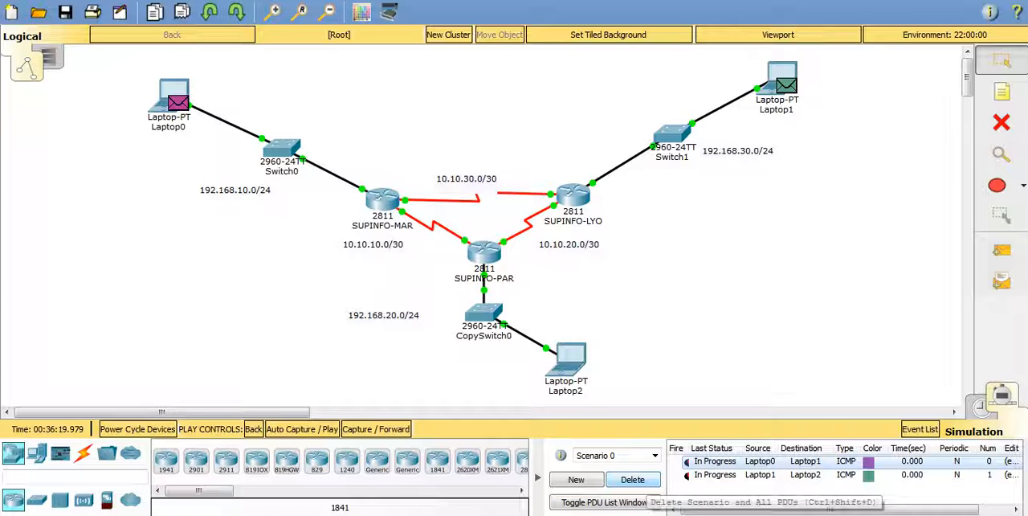
Step: Delete the current scenario and auto-play a new simple PDU from Laptop1 to Laptop2, clearing the event list when the buffer fills
left_click(632, 480)
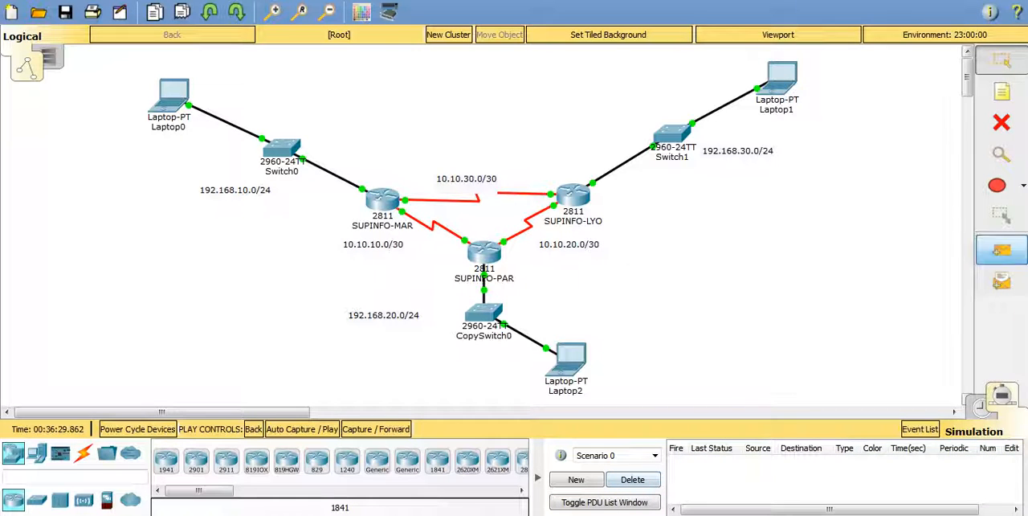
left_click(1002, 250)
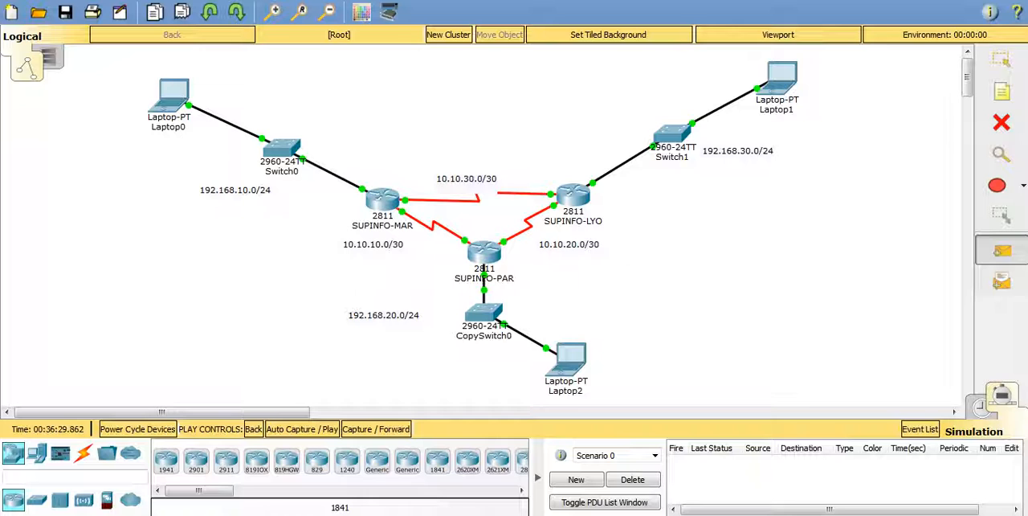
left_click(780, 80)
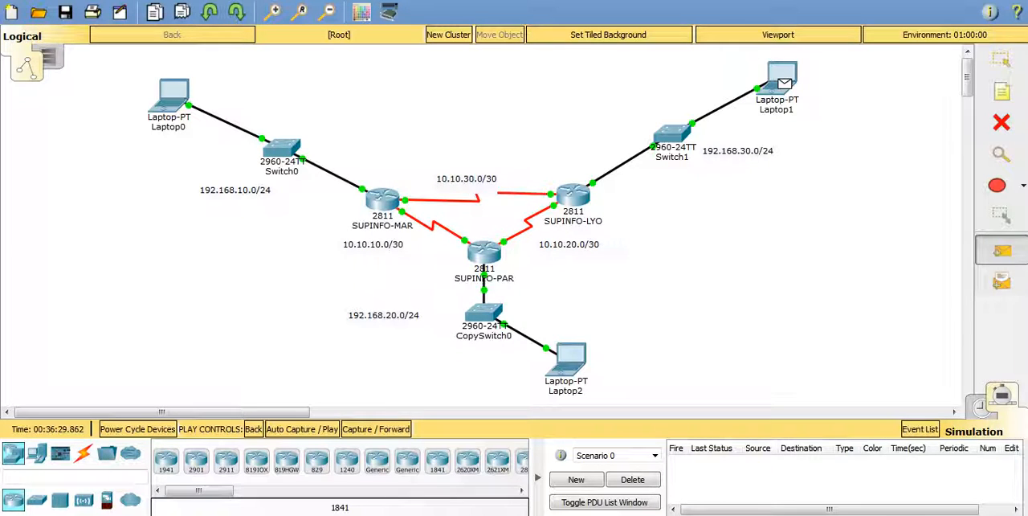
left_click(570, 360)
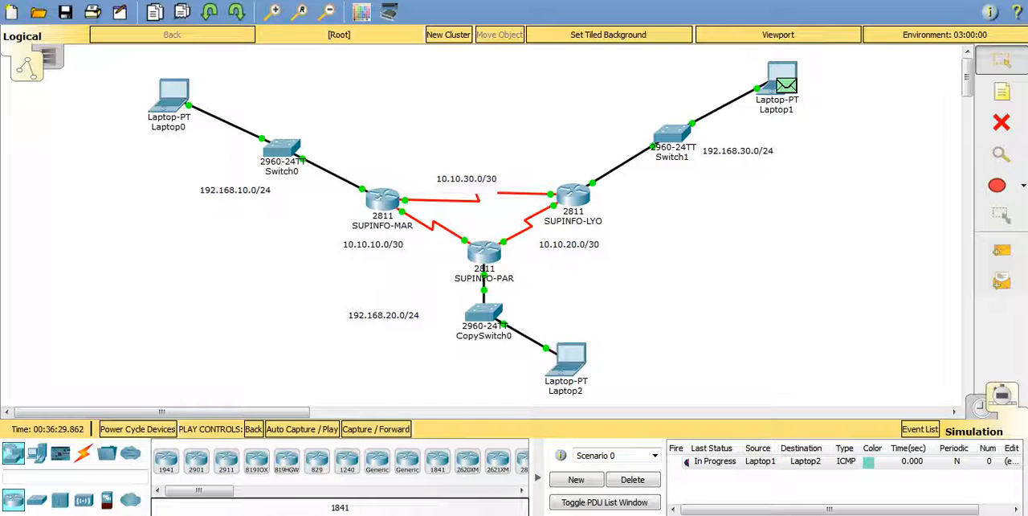
key("alt+p")
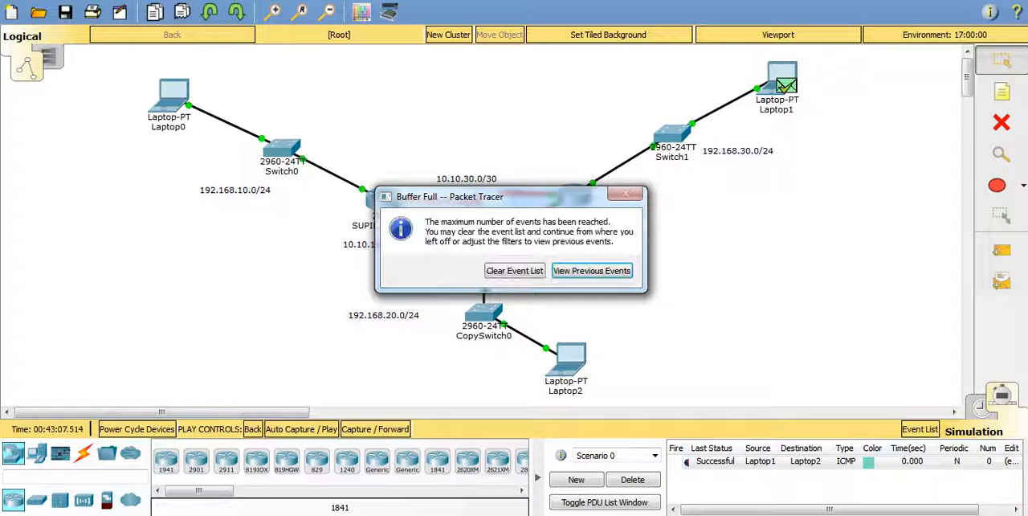
left_click(515, 270)
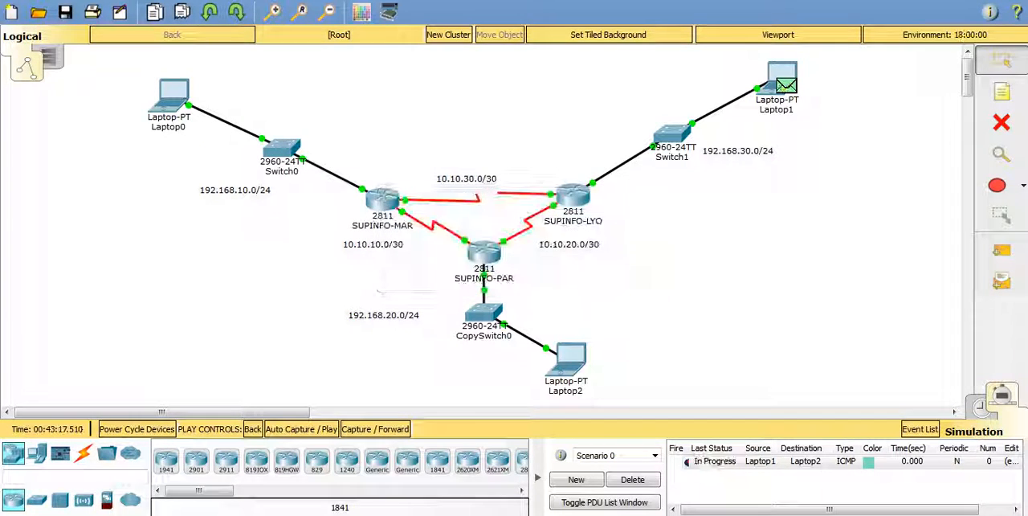